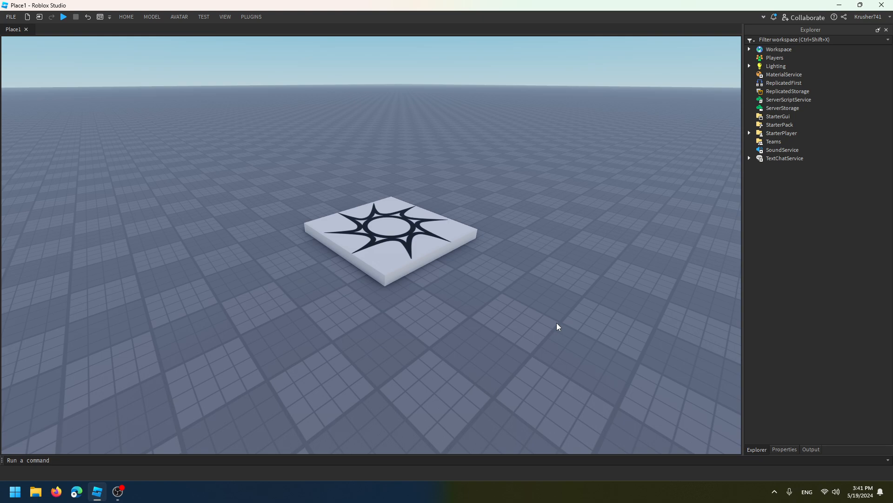
# Insert a Tool object into the Workspace
pyautogui.moveTo(531, 323); pyautogui.dragTo(532, 323, button='right')
pyautogui.moveTo(481, 360); pyautogui.dragTo(481, 359, button='right')
pyautogui.moveTo(469, 311); pyautogui.dragTo(469, 312, button='right')
pyautogui.press('s')
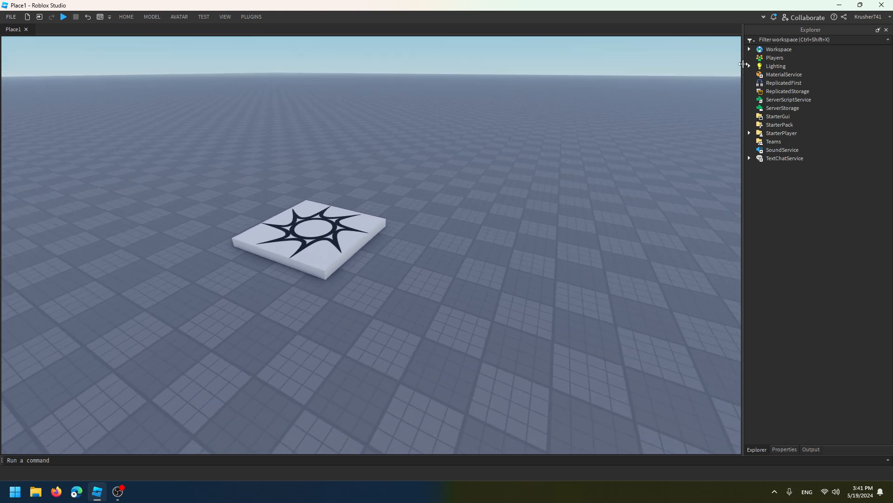
pyautogui.click(749, 50)
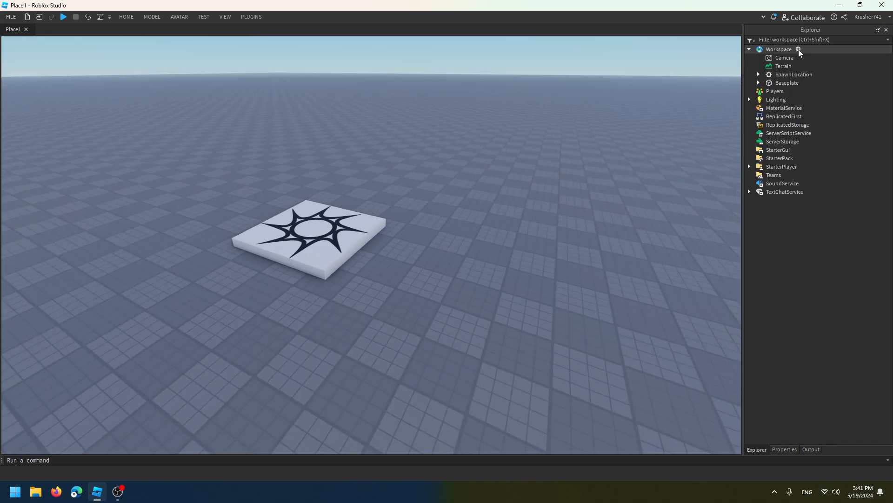
pyautogui.click(798, 49)
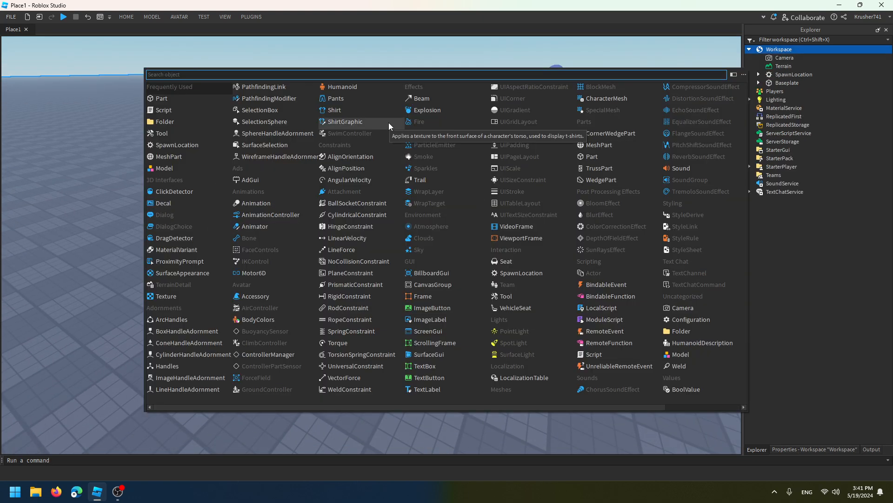
pyautogui.write('tool')
pyautogui.click(214, 88)
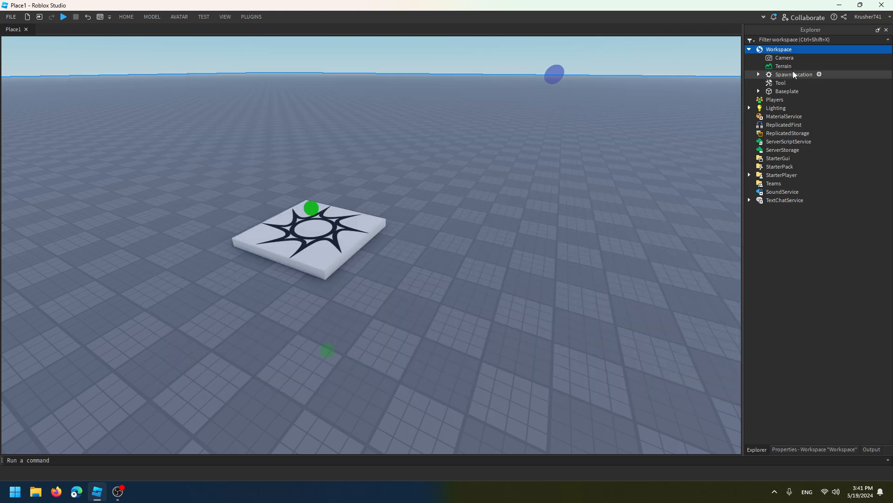
# Insert a Part into the Workspace and move it inside the Tool object
pyautogui.moveTo(635, 116); pyautogui.dragTo(626, 120, button='right')
pyautogui.click(795, 49)
pyautogui.click(800, 50)
pyautogui.write('part')
pyautogui.click(207, 89)
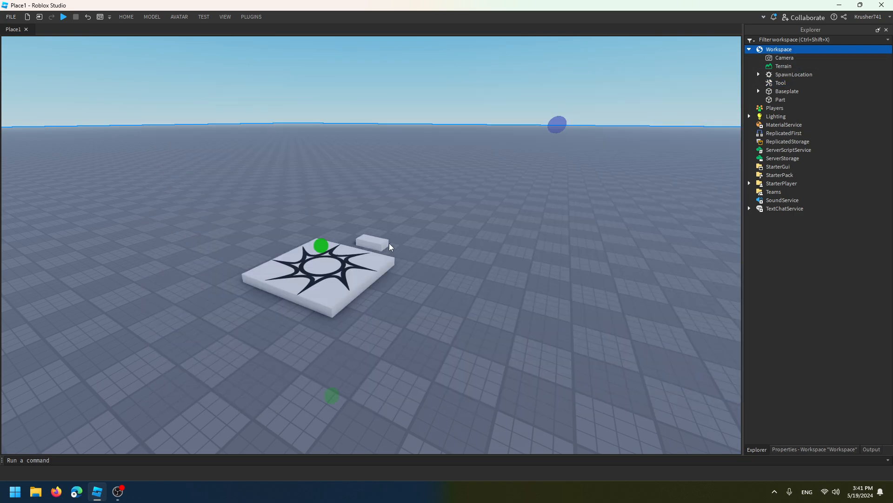
pyautogui.moveTo(776, 102); pyautogui.dragTo(778, 84)
pyautogui.click(778, 83)
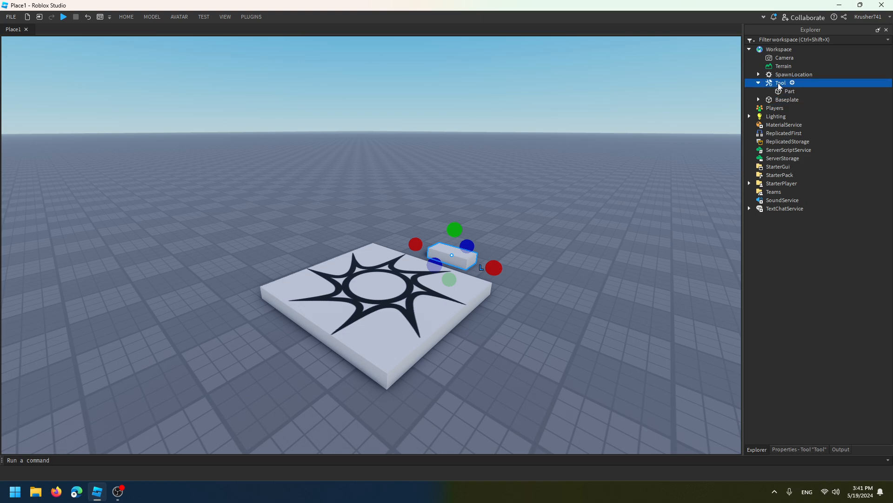
# Try enlarging the Tool's part in the scene with the Scale tool
pyautogui.moveTo(685, 80); pyautogui.dragTo(692, 69, button='right')
pyautogui.hotkey('ctrl', '2')
pyautogui.moveTo(468, 258); pyautogui.dragTo(600, 303)
pyautogui.hotkey('ctrl', '3')
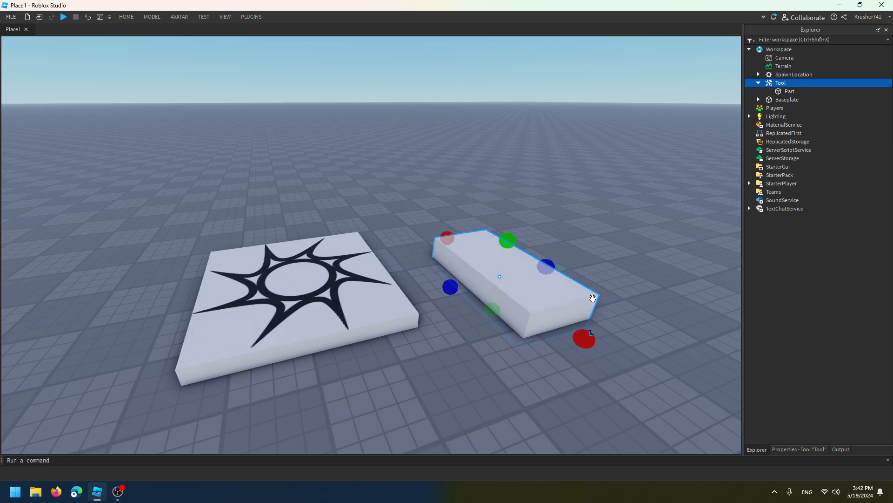
pyautogui.moveTo(606, 260); pyautogui.dragTo(649, 233, button='right')
pyautogui.press('w')
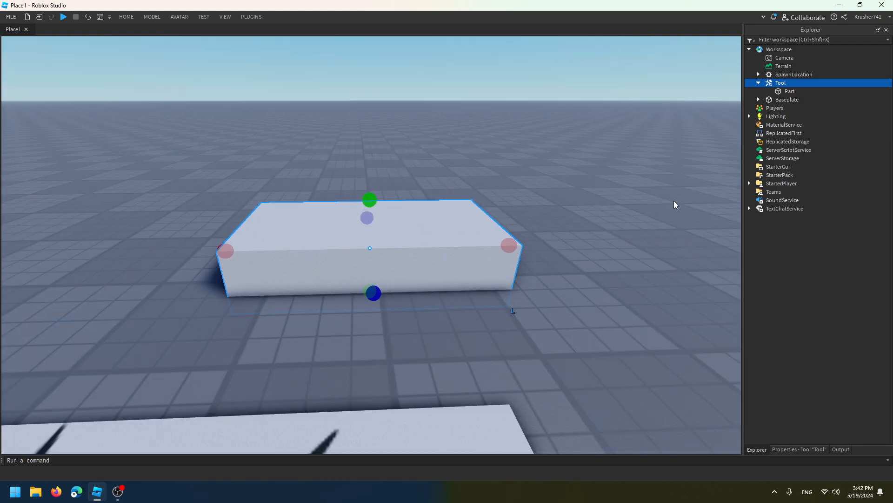
# Try shortening the part from one end, and undo both resizing changes
pyautogui.click(781, 77)
pyautogui.click(780, 85)
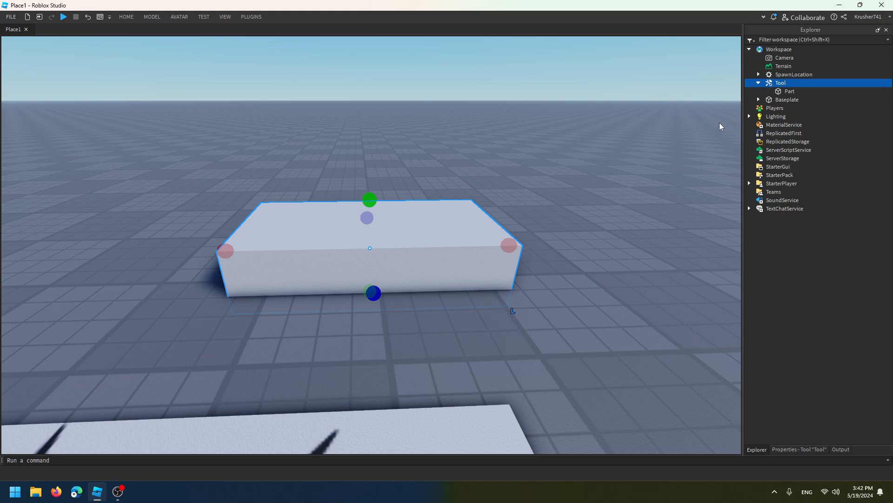
pyautogui.click(783, 92)
pyautogui.moveTo(507, 246); pyautogui.dragTo(431, 257)
pyautogui.hotkey('ctrl', 'z')
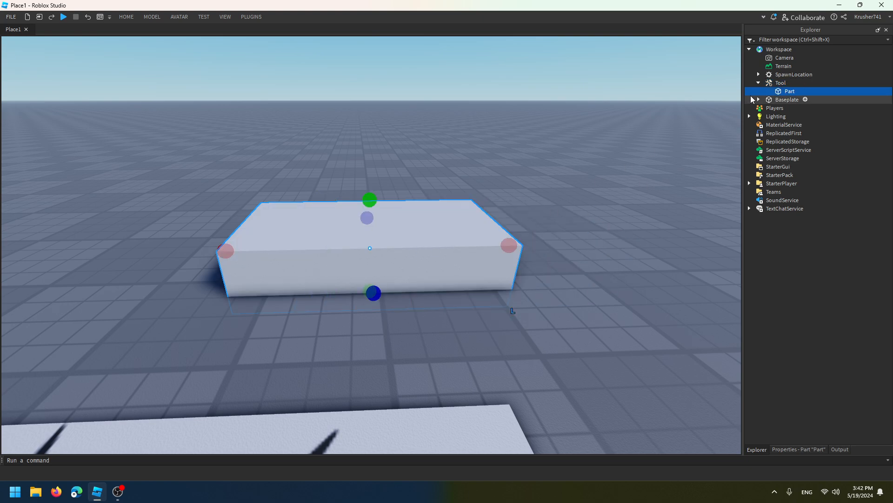
pyautogui.hotkey('ctrl', 'z')
# Move the Tool with its part from the Workspace into StarterPack and expand StarterPack
pyautogui.click(758, 84)
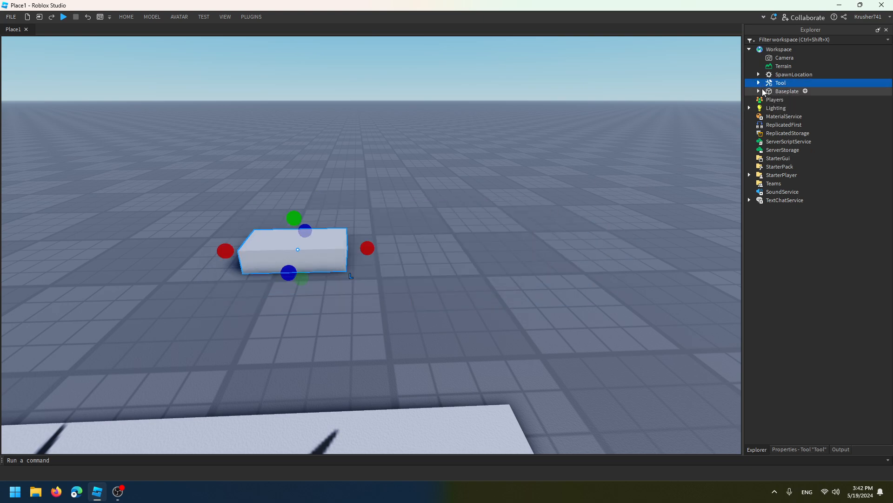
pyautogui.click(786, 75)
pyautogui.click(780, 83)
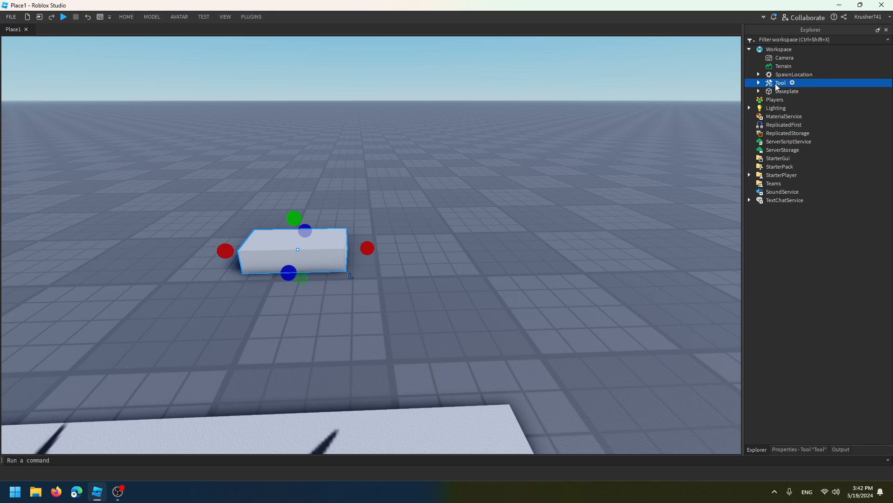
pyautogui.moveTo(776, 84); pyautogui.dragTo(786, 167)
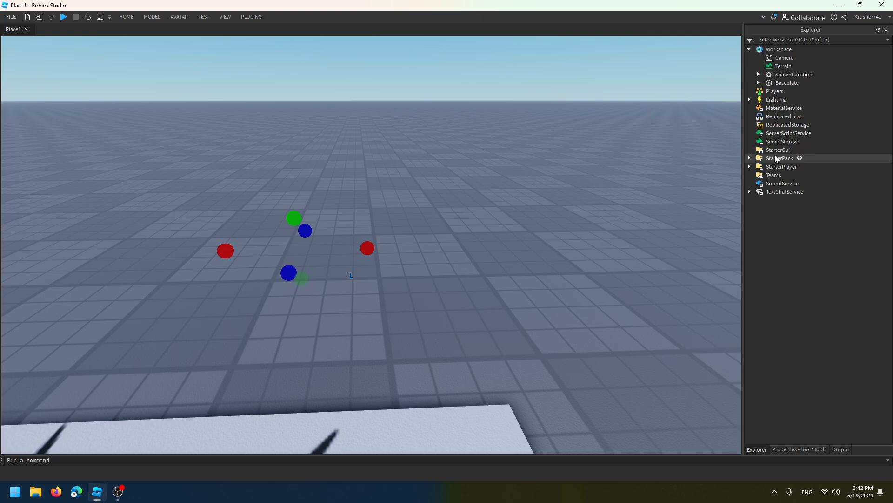
pyautogui.click(750, 158)
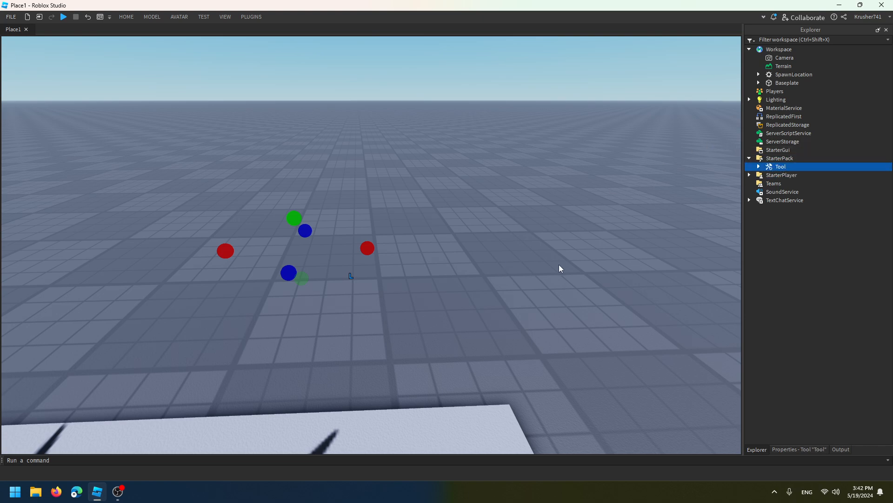
# Start a playtest and locate the Tool inside the player's Backpack in the object hierarchy
pyautogui.click(394, 130)
pyautogui.moveTo(394, 130); pyautogui.dragTo(415, 129, button='right')
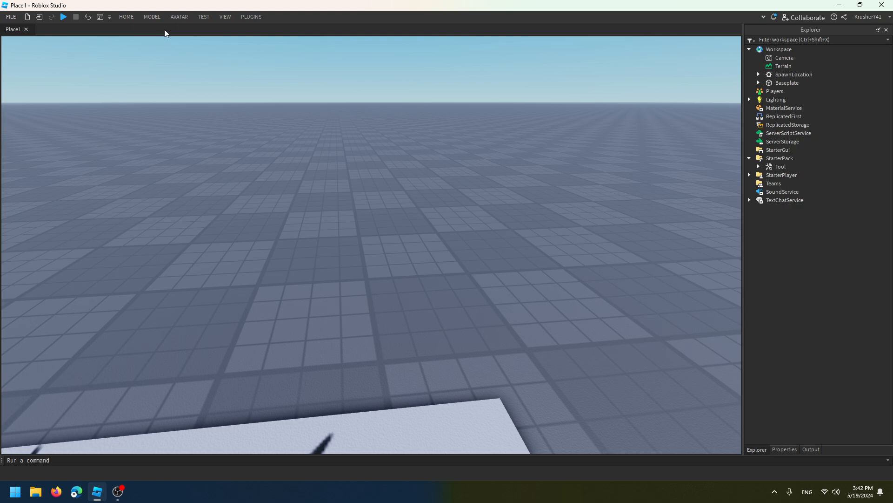
pyautogui.click(64, 17)
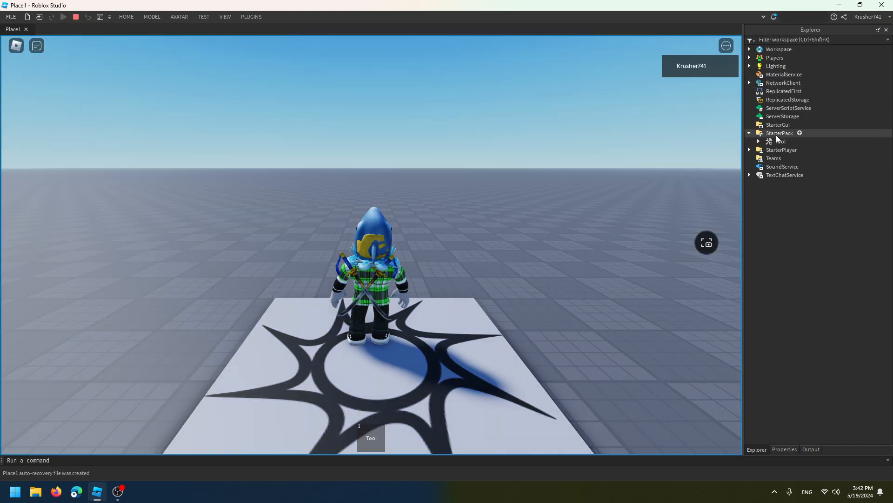
pyautogui.click(778, 134)
pyautogui.click(780, 141)
pyautogui.click(750, 133)
pyautogui.click(749, 57)
pyautogui.click(758, 67)
pyautogui.click(767, 75)
pyautogui.click(798, 85)
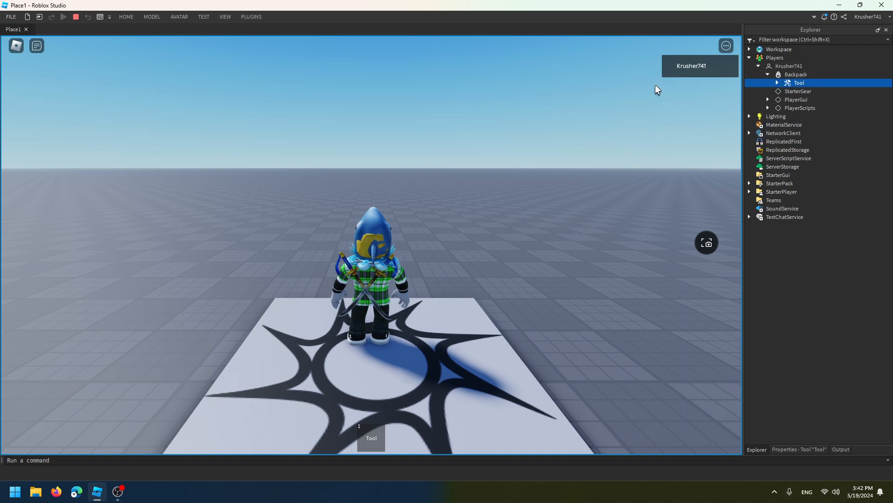
# Walk the character, equip and unequip the Tool to check how it is held, and stop the playtest
pyautogui.moveTo(795, 85)
pyautogui.mouseDown()
pyautogui.moveTo(789, 66)
pyautogui.moveTo(784, 85)
pyautogui.moveTo(783, 75)
pyautogui.mouseUp()
pyautogui.moveTo(491, 199); pyautogui.dragTo(497, 221, button='right')
pyautogui.press('w')
pyautogui.press('a')
pyautogui.press('w')
pyautogui.press('a')
pyautogui.press('1')
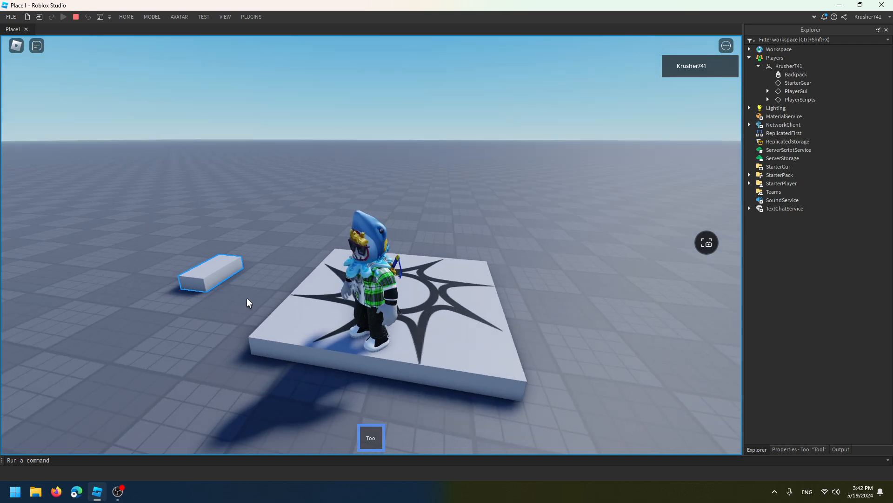
pyautogui.moveTo(245, 283); pyautogui.dragTo(244, 283, button='right')
pyautogui.press('1')
pyautogui.press('1')
pyautogui.press('1')
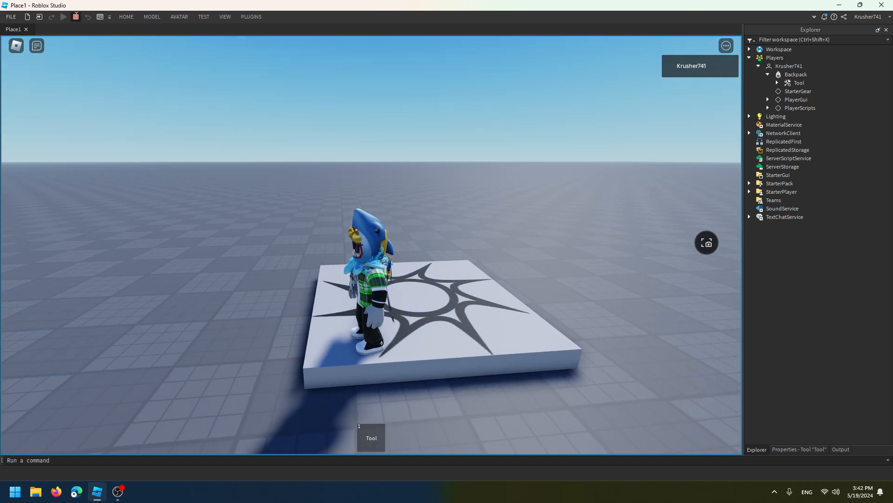
pyautogui.hotkey('shift', 'F5')
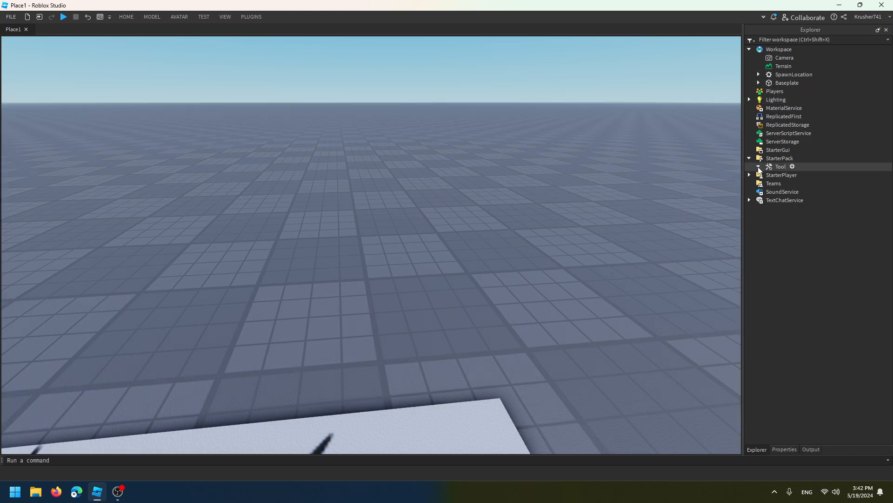
# Rename the Part inside the StarterPack Tool as Handle
pyautogui.click(758, 166)
pyautogui.click(786, 175)
pyautogui.rightClick(787, 175)
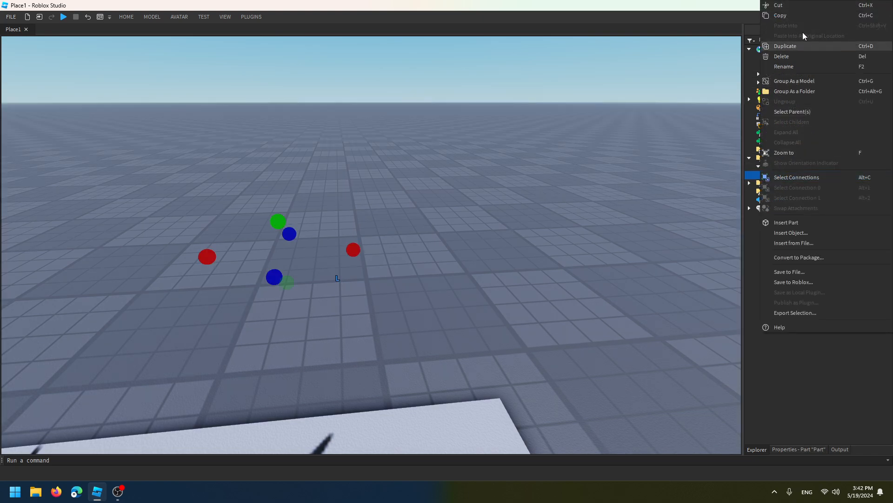
pyautogui.click(790, 73)
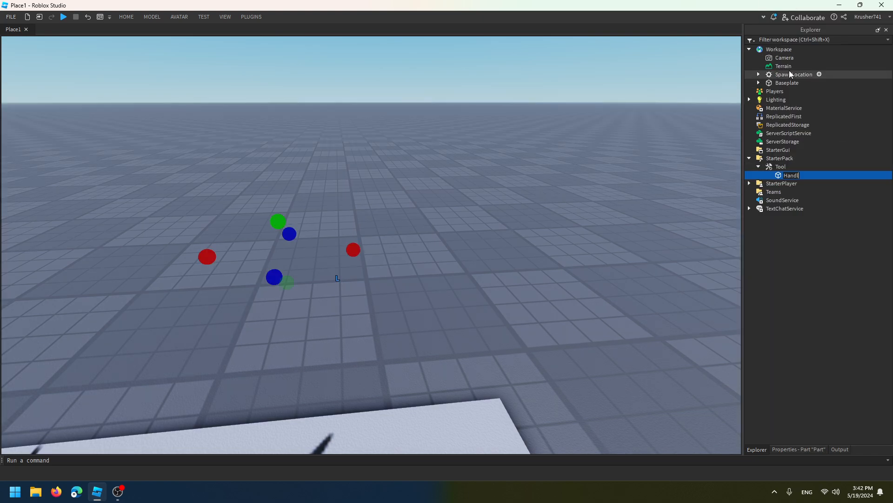
# Check the anchor setting of the Tool and its Handle
pyautogui.click(777, 168)
pyautogui.click(778, 176)
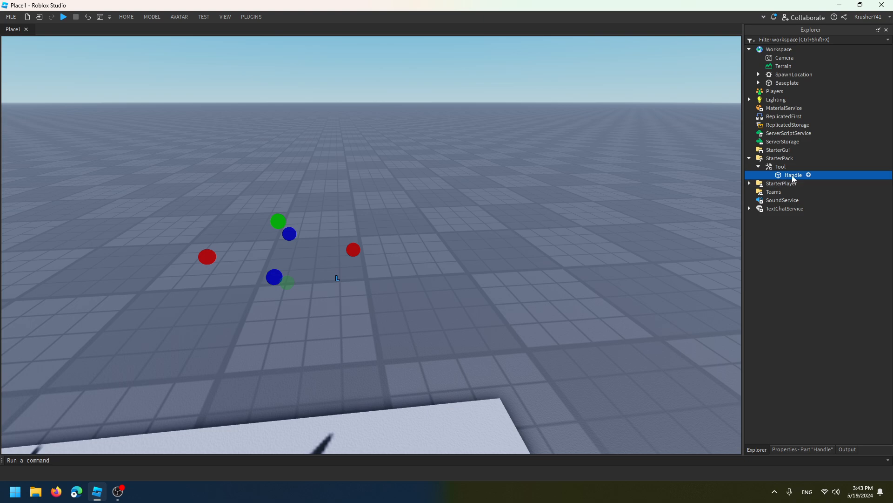
pyautogui.click(780, 168)
pyautogui.click(784, 175)
pyautogui.click(778, 166)
pyautogui.click(152, 16)
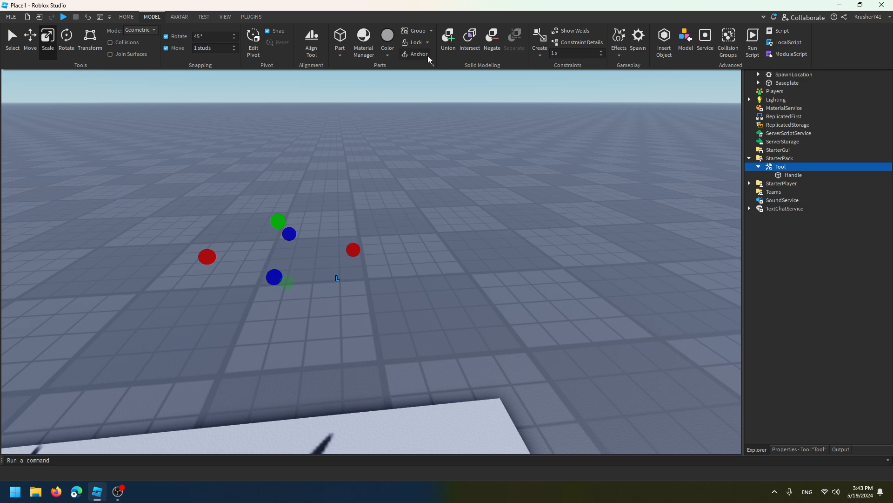
# Start a playtest and try equipping the Tool from inventory slot 1
pyautogui.click(64, 16)
pyautogui.press('`')
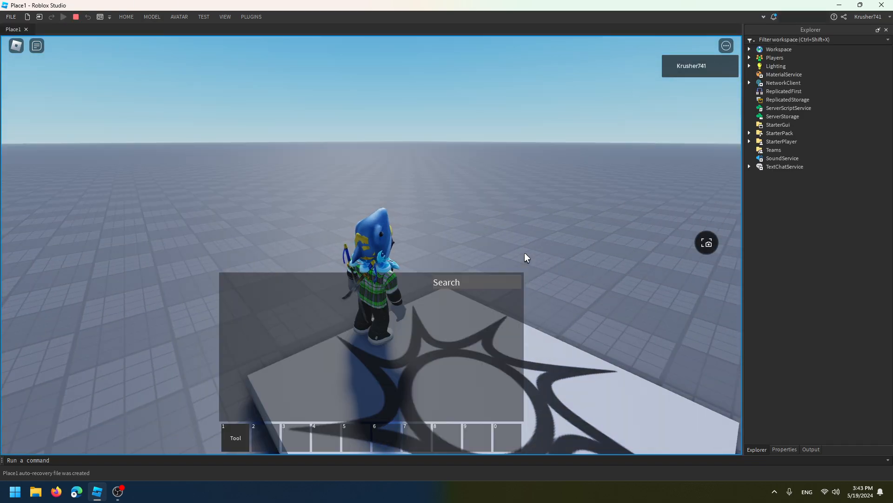
pyautogui.press('`')
pyautogui.press('1')
pyautogui.moveTo(450, 287); pyautogui.dragTo(389, 283, button='right')
pyautogui.press('1')
# Equip the Tool again, test jumping while holding it, unequip it and stop the playtest
pyautogui.scroll(-4, 441, 282)
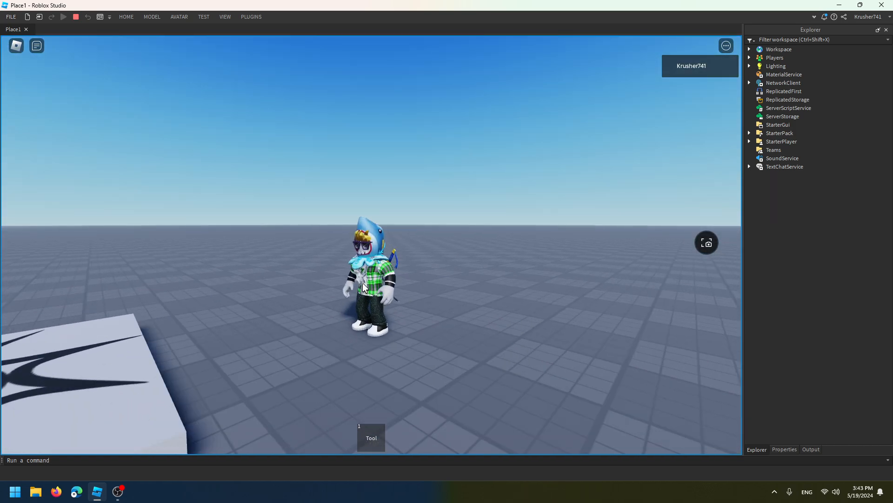
pyautogui.scroll(4, 368, 284)
pyautogui.press('1')
pyautogui.scroll(-4, 401, 301)
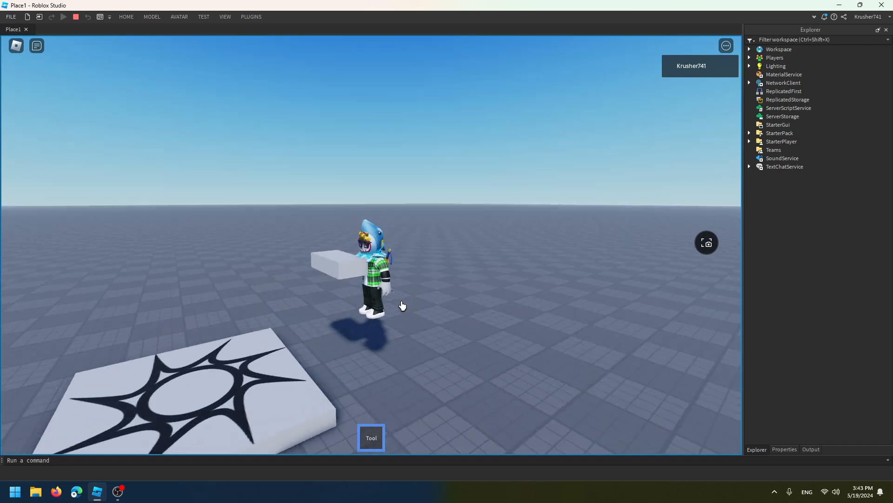
pyautogui.press('space')
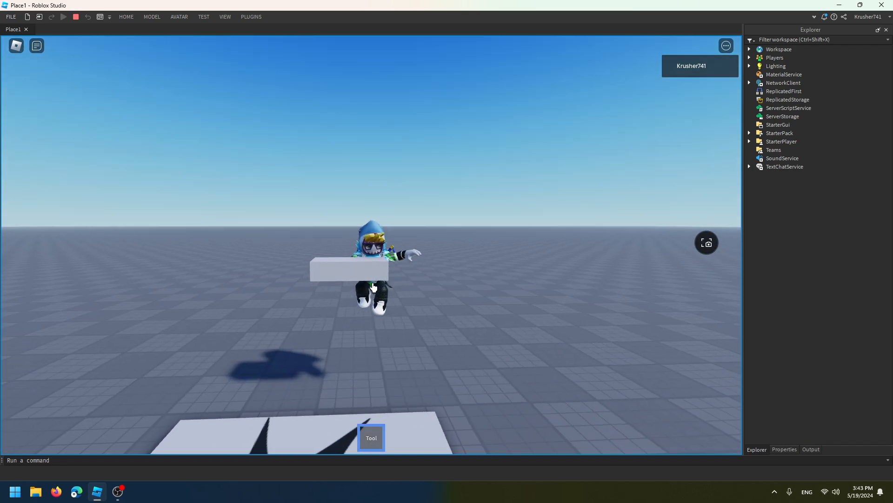
pyautogui.press('1')
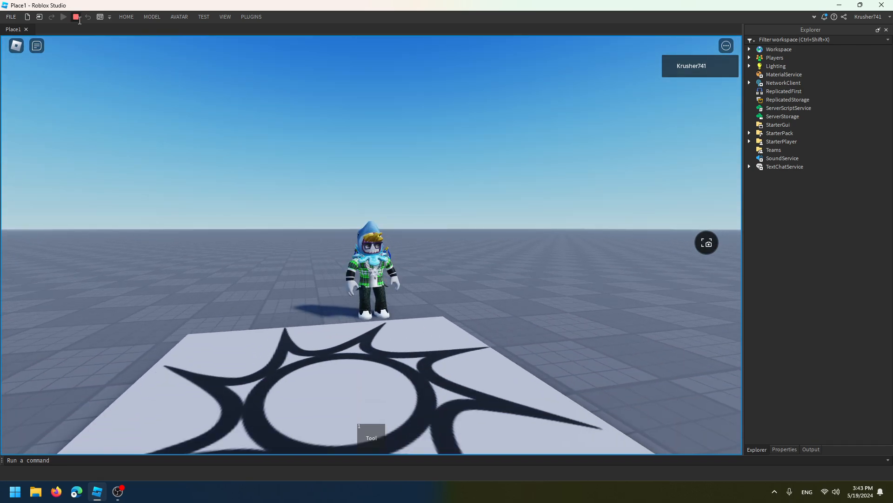
pyautogui.click(75, 17)
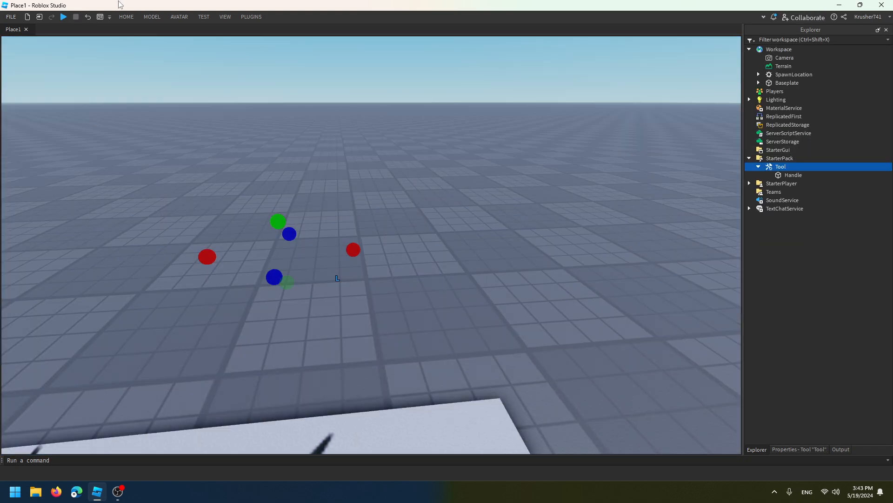
# Turn off the Anchored property of the Tool's Handle part
pyautogui.click(152, 18)
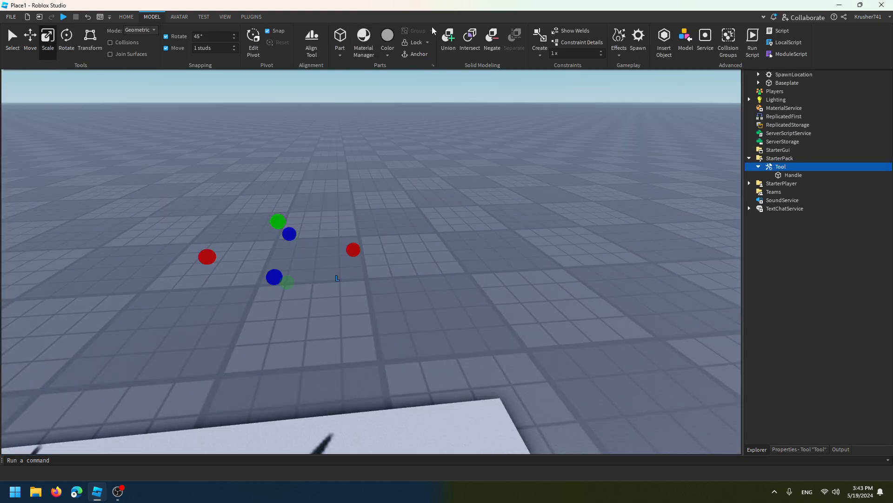
pyautogui.keyDown('ctrl'); pyautogui.click(789, 177); pyautogui.keyUp('ctrl')
pyautogui.click(800, 450)
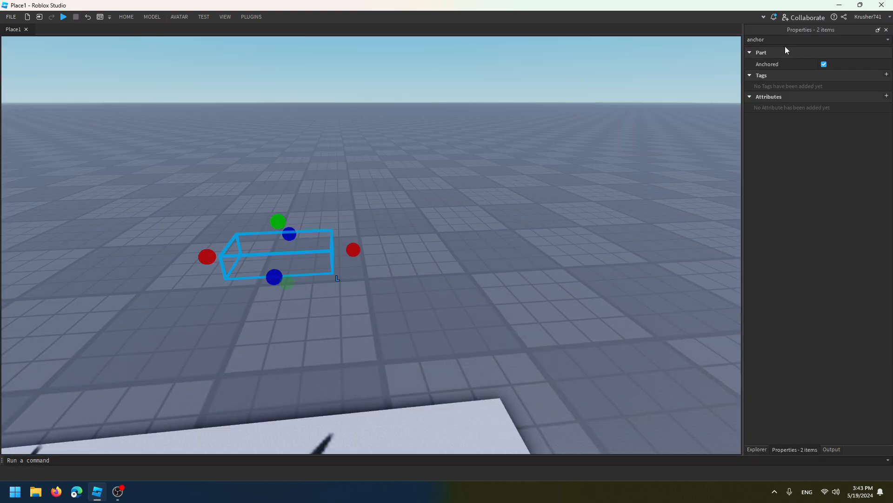
pyautogui.click(824, 64)
pyautogui.click(499, 187)
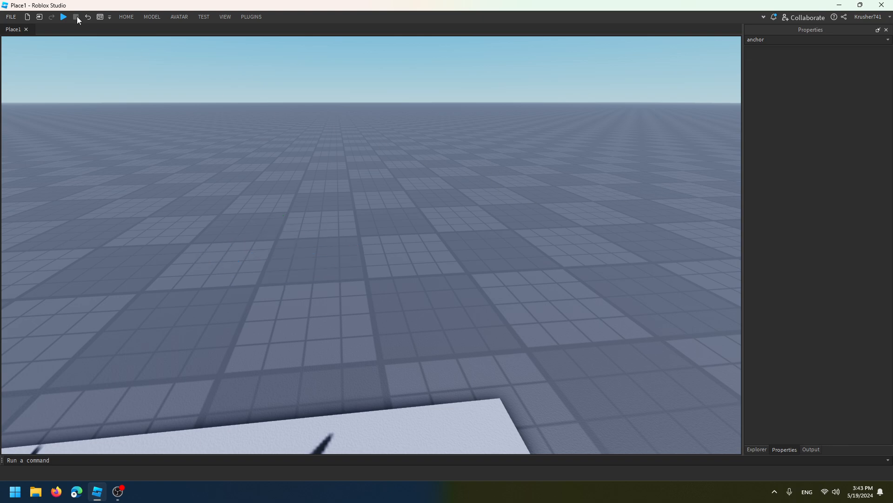
# Playtest walking around with the Tool equipped, stop the test and return to the object hierarchy
pyautogui.click(65, 17)
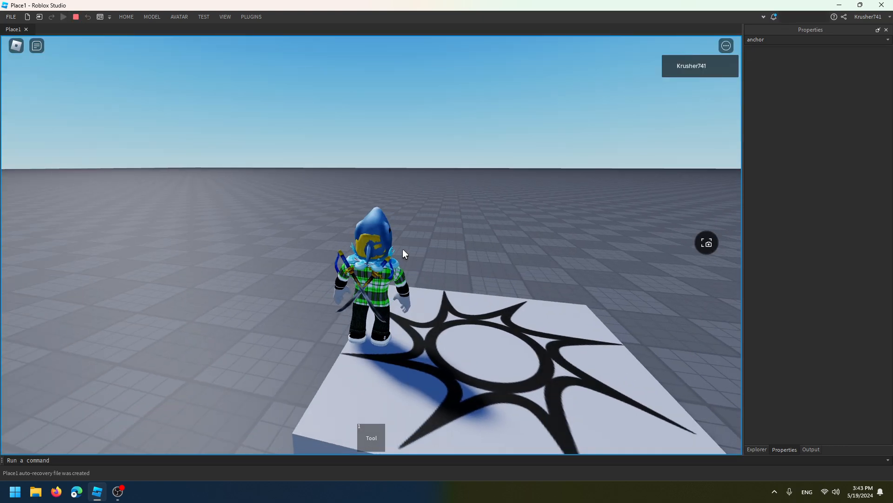
pyautogui.press('1')
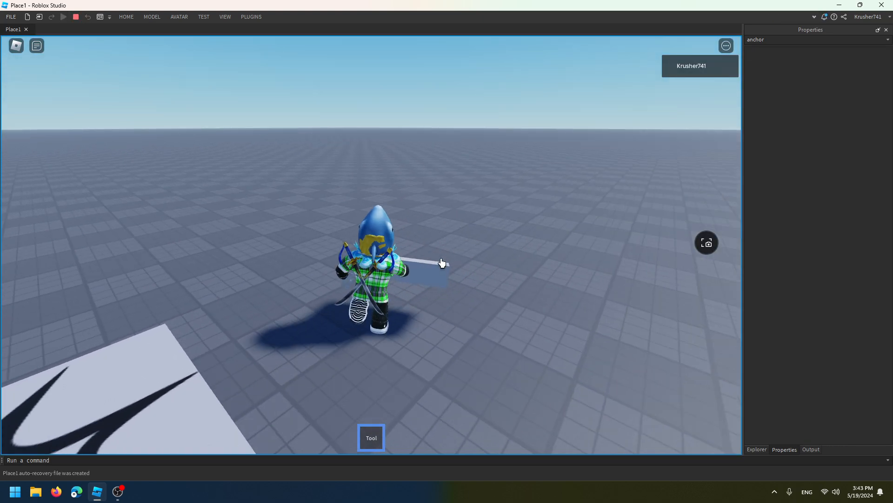
pyautogui.press('w')
pyautogui.moveTo(442, 263); pyautogui.dragTo(469, 264, button='right')
pyautogui.press('a')
pyautogui.press('w')
pyautogui.press('d')
pyautogui.press('s')
pyautogui.moveTo(413, 260); pyautogui.dragTo(415, 260, button='right')
pyautogui.scroll(4, 415, 260)
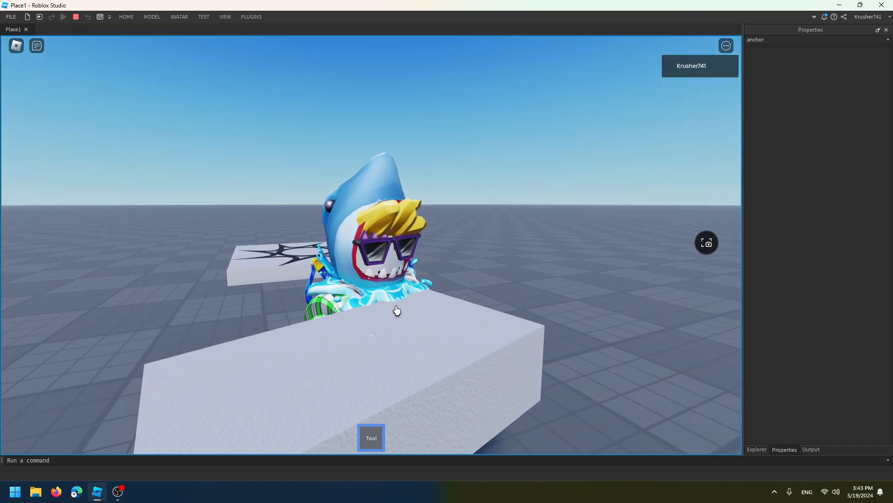
pyautogui.hotkey('shift', 'F5')
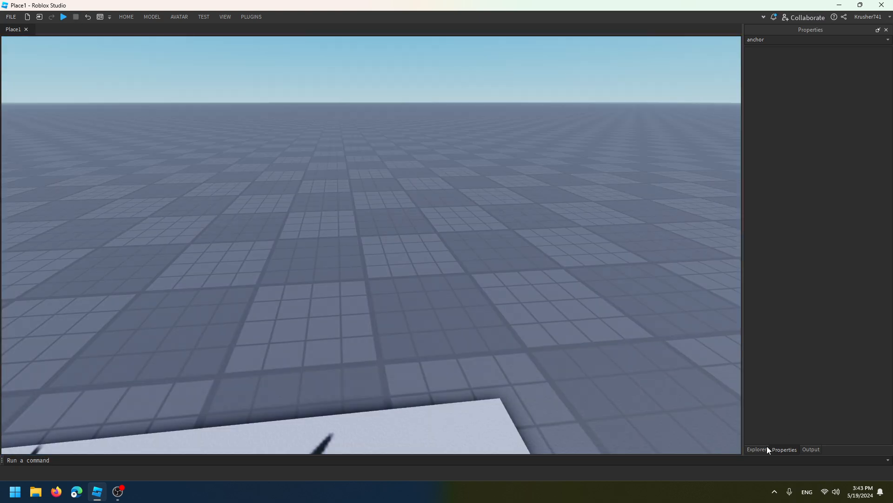
pyautogui.click(759, 449)
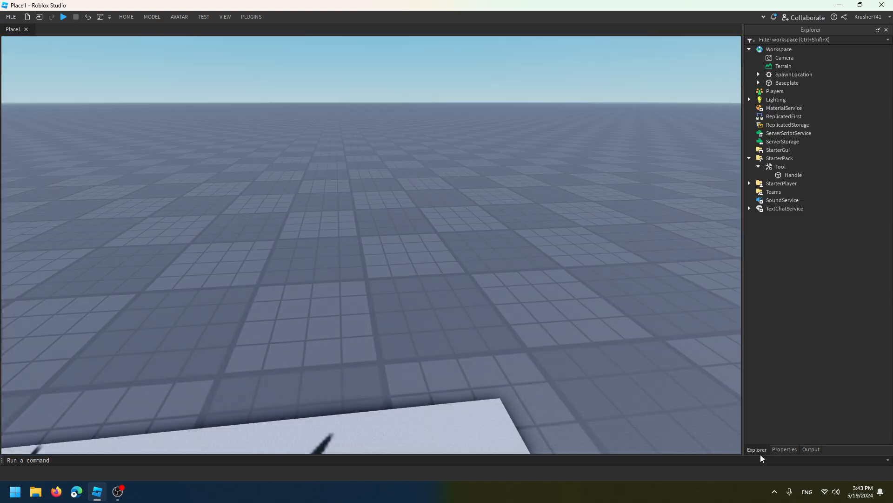
# Move the Tool from StarterPack into the Workspace and expand its contents
pyautogui.moveTo(770, 166); pyautogui.dragTo(771, 47)
pyautogui.click(509, 138)
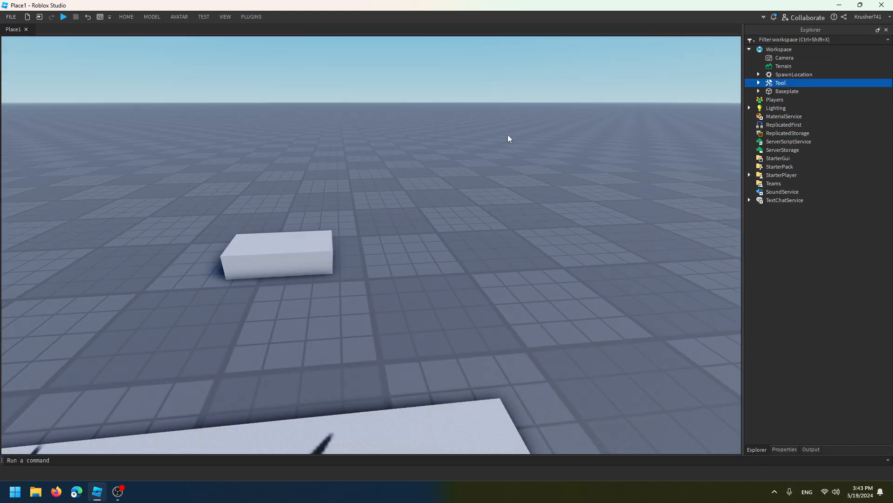
pyautogui.click(759, 82)
# Resize the Tool's Handle part into a tall, narrow upright post
pyautogui.click(791, 91)
pyautogui.moveTo(537, 133); pyautogui.dragTo(538, 133, button='right')
pyautogui.keyDown('ctrl'); pyautogui.moveTo(341, 266); pyautogui.dragTo(301, 268); pyautogui.keyUp('ctrl')
pyautogui.moveTo(301, 269); pyautogui.dragTo(300, 269, button='right')
pyautogui.keyDown('ctrl'); pyautogui.moveTo(429, 237); pyautogui.dragTo(425, 116); pyautogui.keyUp('ctrl')
pyautogui.moveTo(424, 116); pyautogui.dragTo(426, 134, button='right')
pyautogui.press('w')
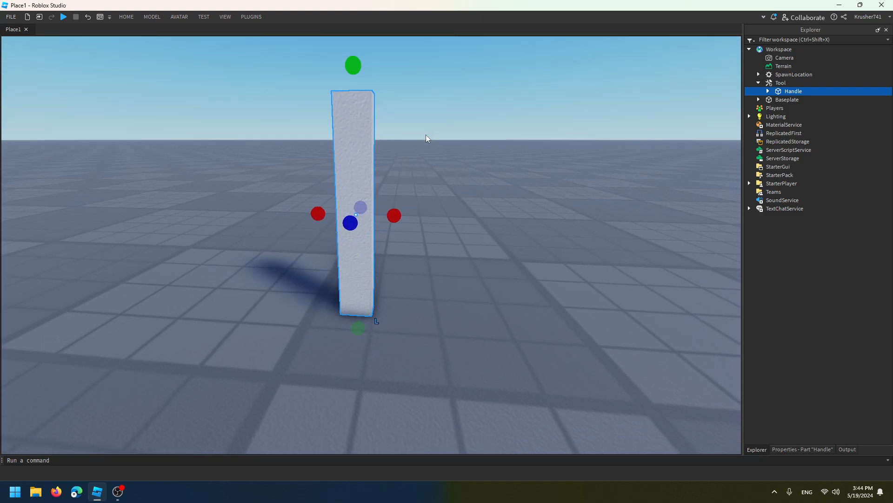
pyautogui.press('d')
pyautogui.moveTo(428, 219); pyautogui.dragTo(428, 221, button='right')
# Duplicate the Handle and shape the copy into a crosswise hammer head at the post's upper end, about 1.338 × 0.527 × 0.483 in size
pyautogui.hotkey('ctrl', 'd')
pyautogui.moveTo(471, 350); pyautogui.dragTo(513, 183)
pyautogui.moveTo(514, 182); pyautogui.dragTo(514, 183, button='right')
pyautogui.press('d')
pyautogui.press('s')
pyautogui.moveTo(486, 171); pyautogui.dragTo(525, 186)
pyautogui.press('d')
pyautogui.moveTo(526, 187); pyautogui.dragTo(526, 186, button='right')
pyautogui.keyDown('ctrl'); pyautogui.moveTo(538, 208); pyautogui.dragTo(565, 212); pyautogui.keyUp('ctrl')
pyautogui.press('a')
pyautogui.moveTo(566, 212); pyautogui.dragTo(566, 211, button='right')
pyautogui.press('w')
pyautogui.keyDown('ctrl'); pyautogui.moveTo(551, 210); pyautogui.dragTo(526, 207); pyautogui.keyUp('ctrl')
pyautogui.keyDown('ctrl'); pyautogui.moveTo(495, 146); pyautogui.dragTo(495, 155); pyautogui.keyUp('ctrl')
pyautogui.hotkey('ctrl', '2')
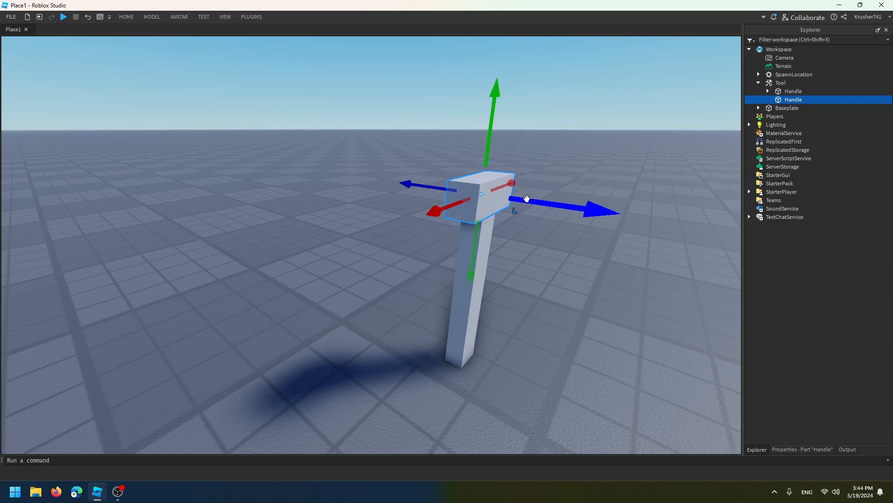
pyautogui.hotkey('ctrl', '3')
pyautogui.keyDown('ctrl'); pyautogui.moveTo(524, 200); pyautogui.dragTo(525, 200); pyautogui.keyUp('ctrl')
# Select the Tool, clear the property filter and look through the Tool's properties
pyautogui.click(481, 262)
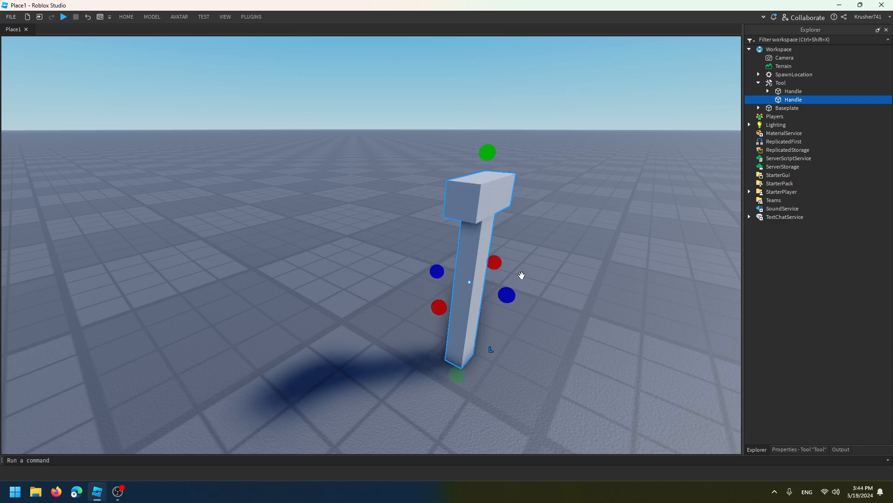
pyautogui.click(804, 449)
pyautogui.moveTo(783, 40); pyautogui.dragTo(664, 34)
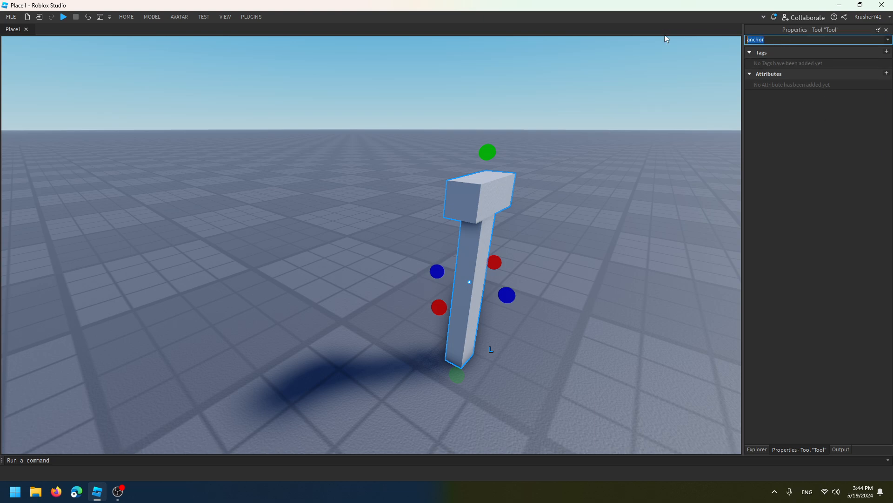
pyautogui.press('BackSpace')
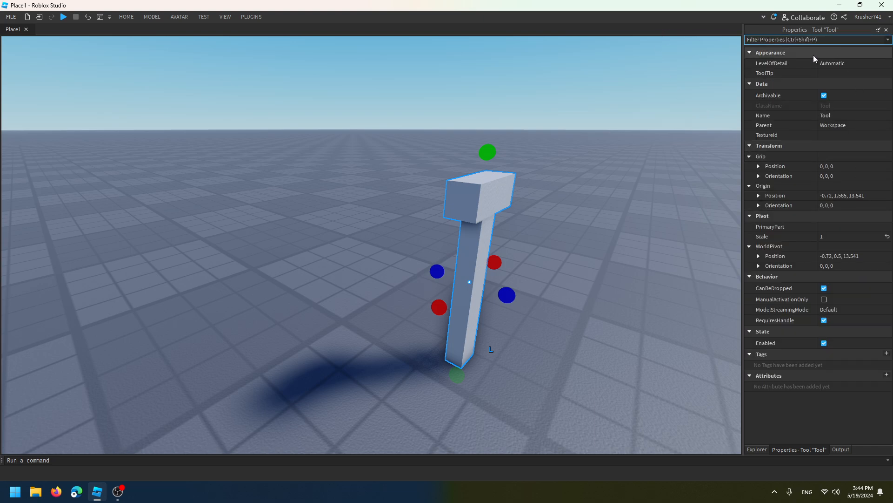
pyautogui.scroll(-5, 813, 55)
pyautogui.click(758, 449)
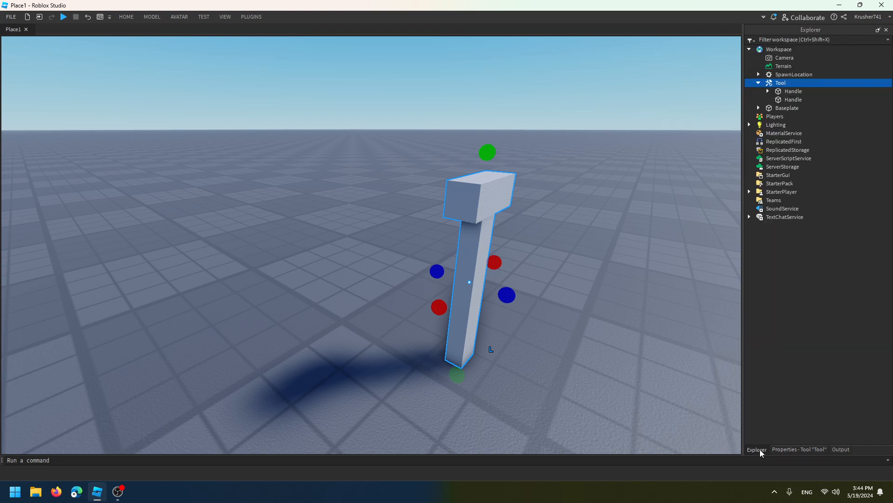
# Rename the duplicated Handle that forms the hammer head as HammerPart
pyautogui.click(786, 101)
pyautogui.rightClick(785, 102)
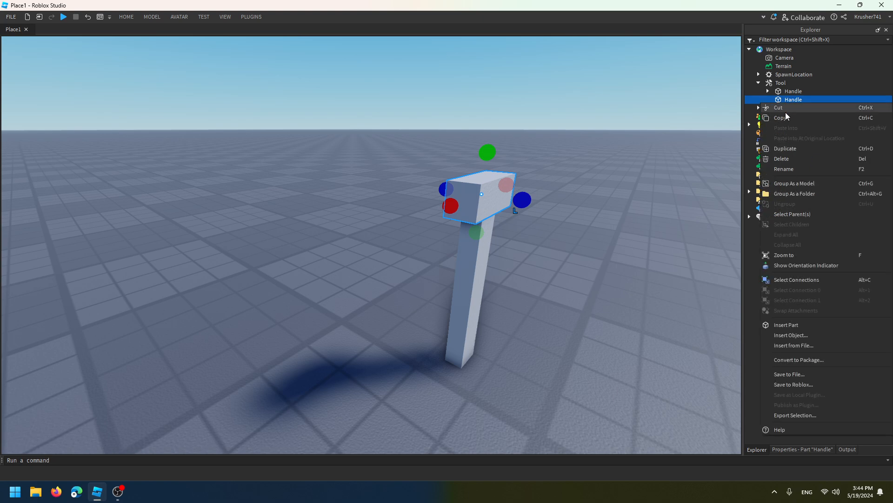
pyautogui.click(786, 171)
pyautogui.write('Hammerpa')
pyautogui.press('BackSpace')
pyautogui.press('BackSpace')
pyautogui.write('Part')
pyautogui.press('Return')
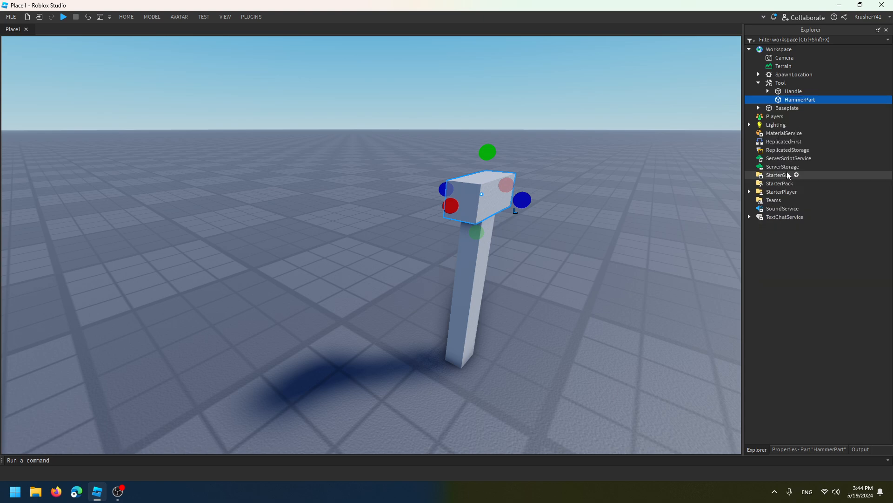
# Set the Material of the Handle part to Wood
pyautogui.click(786, 92)
pyautogui.click(784, 453)
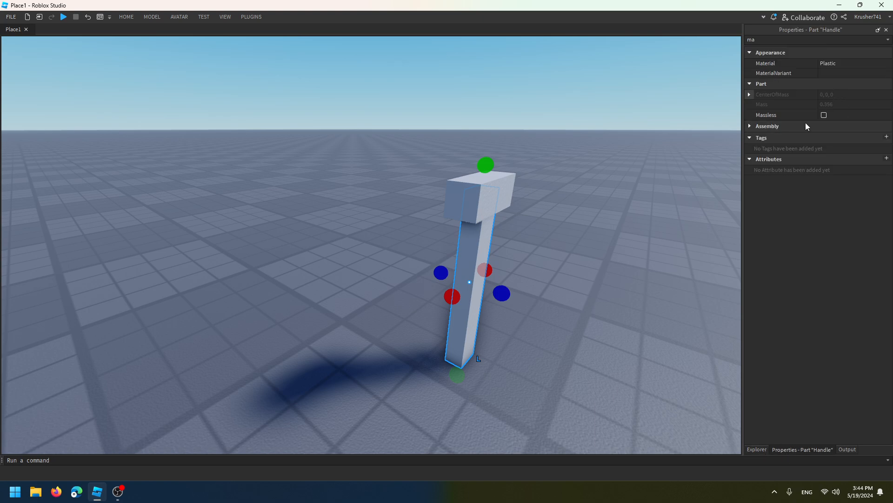
pyautogui.click(827, 63)
pyautogui.click(827, 63)
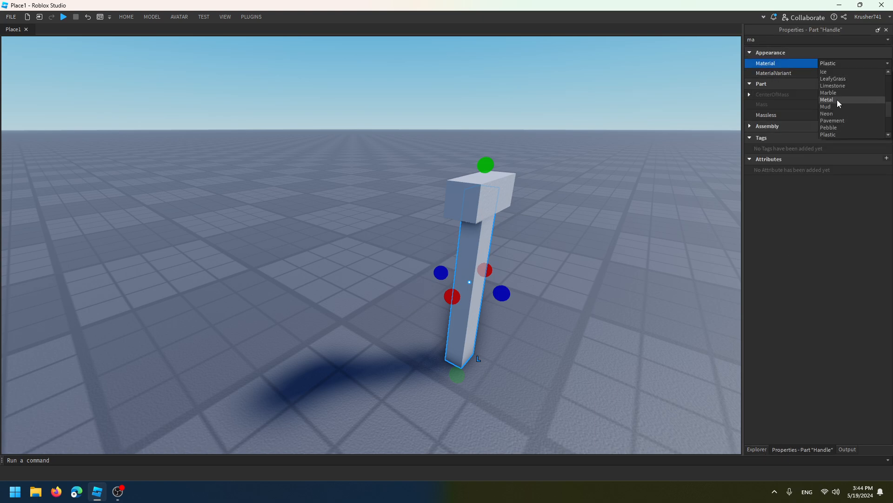
pyautogui.scroll(-3, 839, 104)
pyautogui.click(833, 127)
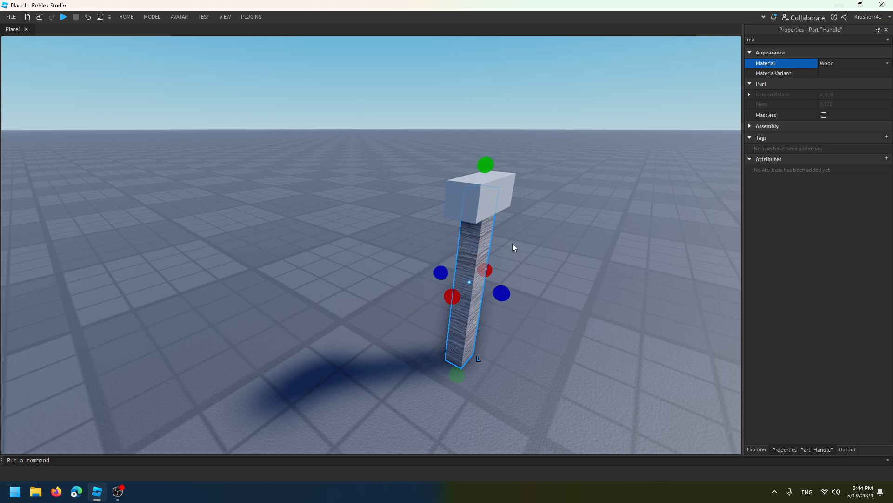
# Clear the property filter and set the Handle's BrickColor to Bright orange
pyautogui.press('BackSpace')
pyautogui.press('BackSpace')
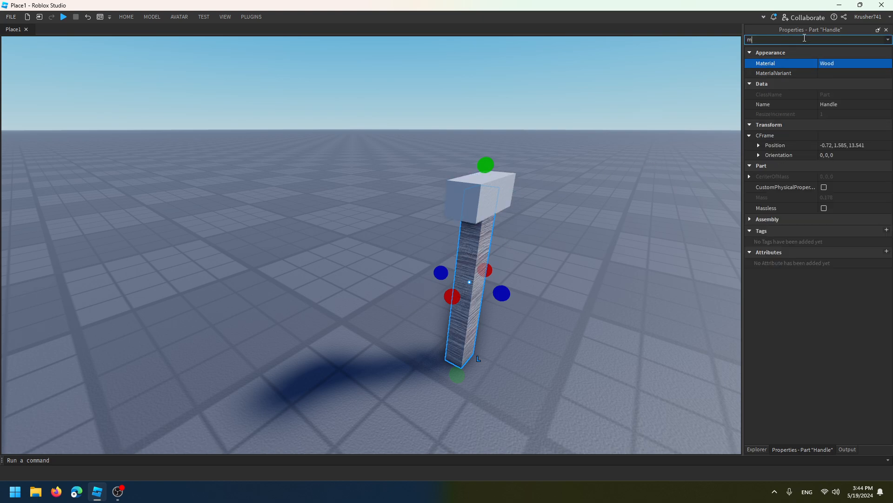
pyautogui.click(821, 65)
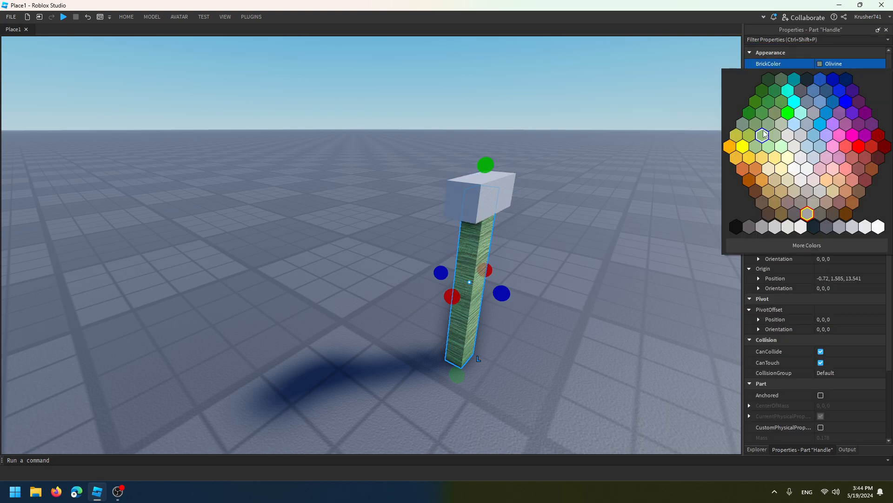
pyautogui.click(756, 168)
pyautogui.click(485, 198)
pyautogui.click(841, 68)
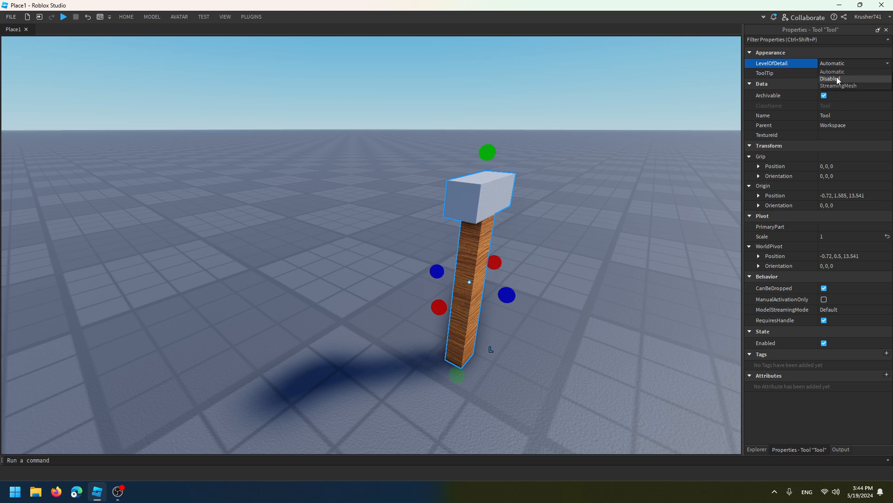
pyautogui.click(812, 40)
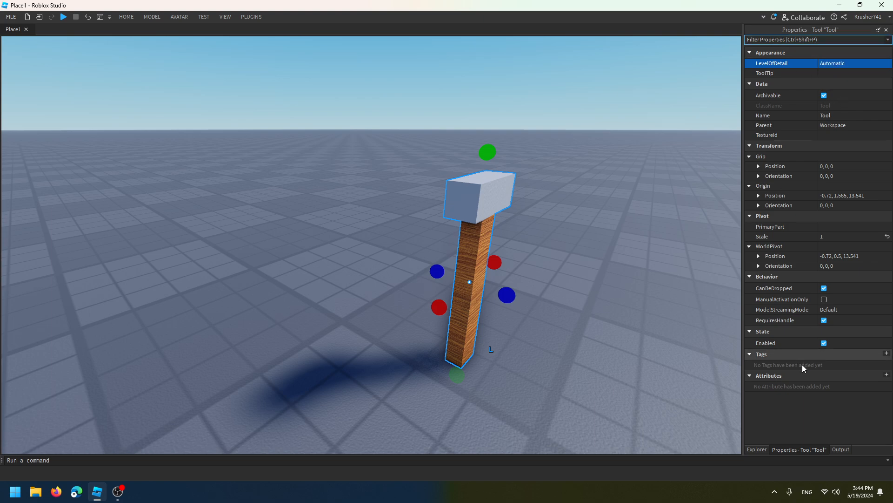
# Set the Material of HammerPart to Metal and view the hammer from another side
pyautogui.click(757, 449)
pyautogui.click(796, 100)
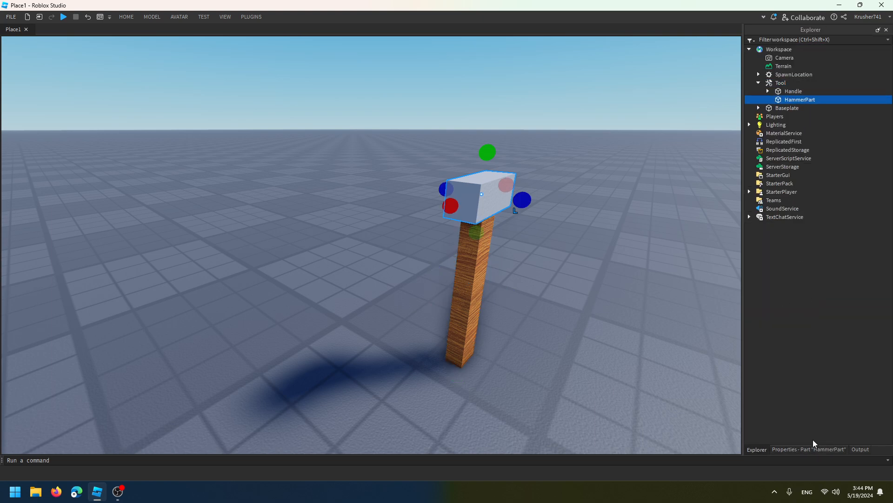
pyautogui.click(809, 449)
pyautogui.scroll(3, 833, 118)
pyautogui.click(816, 97)
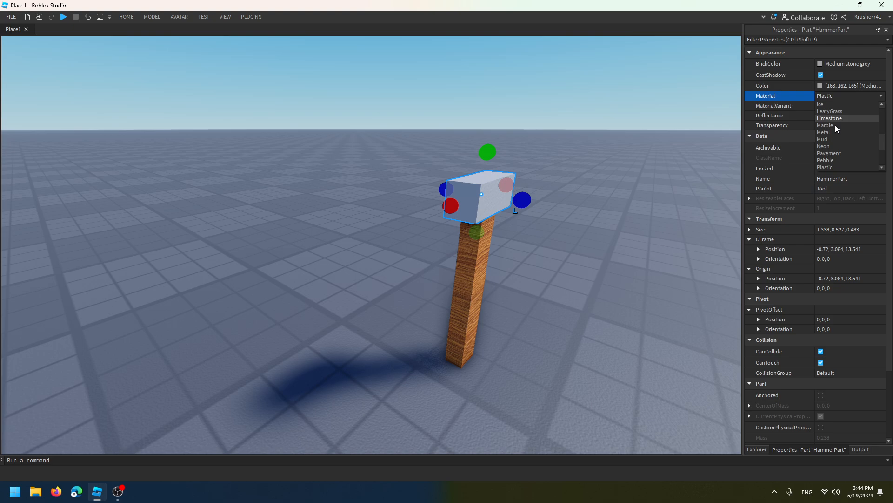
pyautogui.click(836, 132)
pyautogui.click(594, 133)
pyautogui.moveTo(594, 133); pyautogui.dragTo(595, 133, button='right')
pyautogui.click(355, 259)
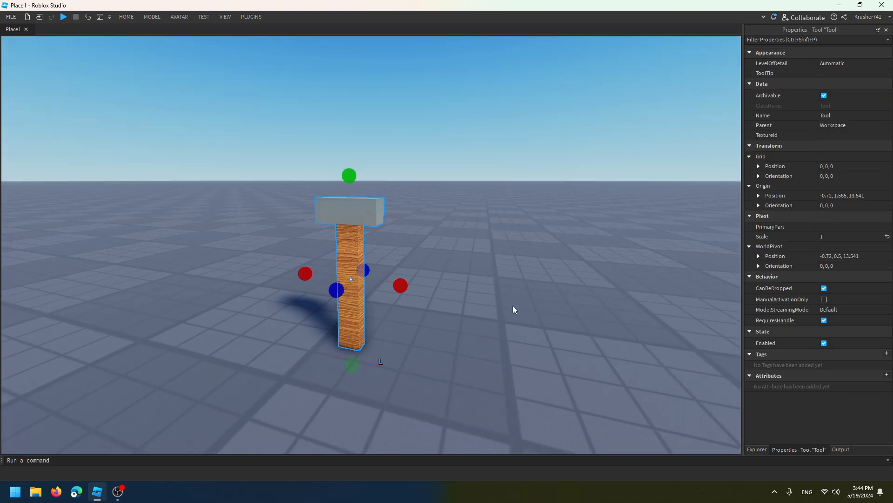
pyautogui.click(64, 17)
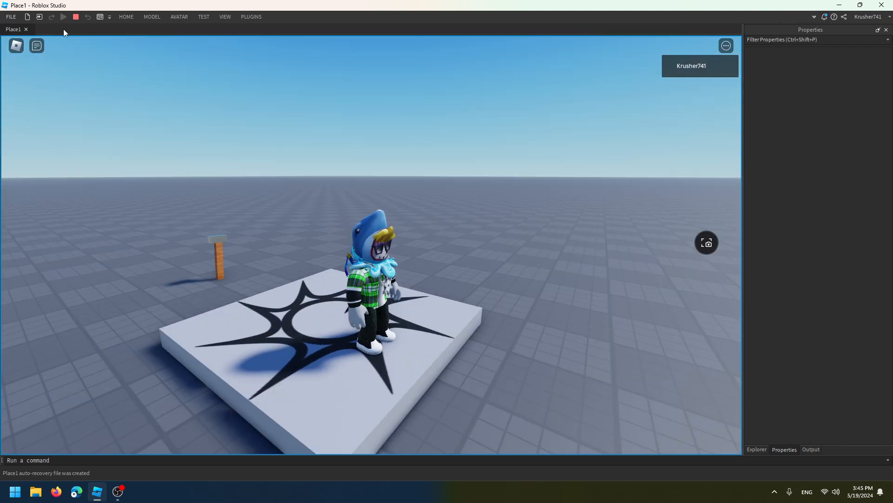
pyautogui.click(76, 17)
# Move the Tool from the Workspace back into StarterPack and start a playtest
pyautogui.click(756, 449)
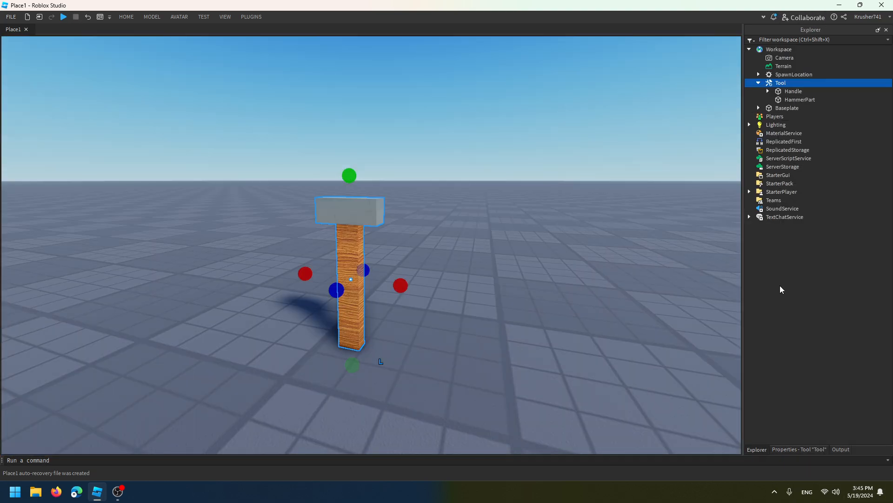
pyautogui.moveTo(781, 83); pyautogui.dragTo(787, 167)
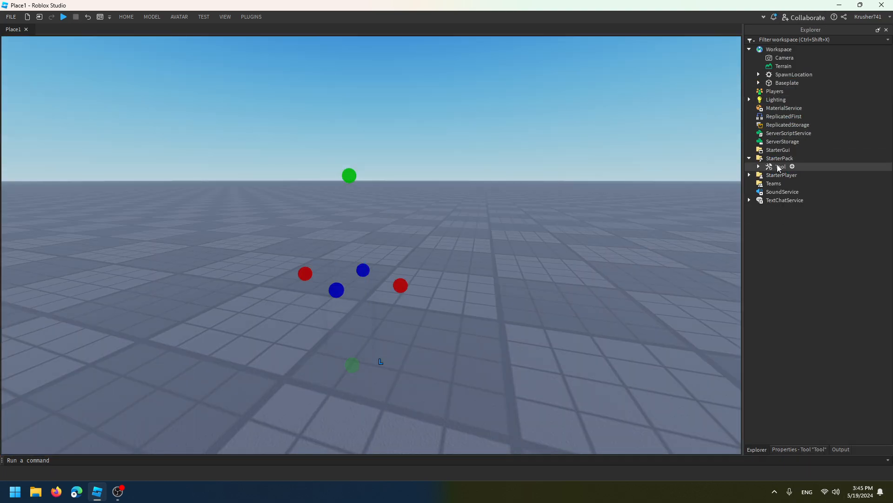
pyautogui.click(63, 17)
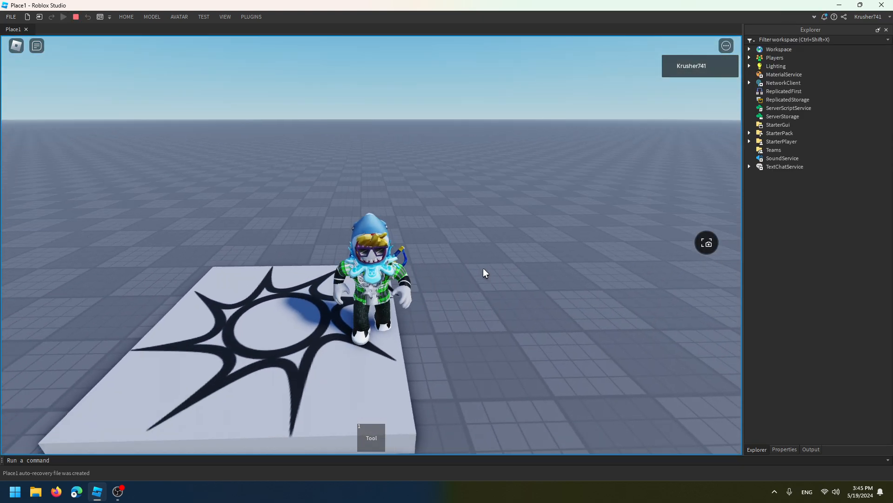
# Equip the Tool from inventory slot 1, walk around to check both hammer parts, unequip it and stop the playtest
pyautogui.press('1')
pyautogui.press('w')
pyautogui.moveTo(552, 375); pyautogui.dragTo(517, 409, button='right')
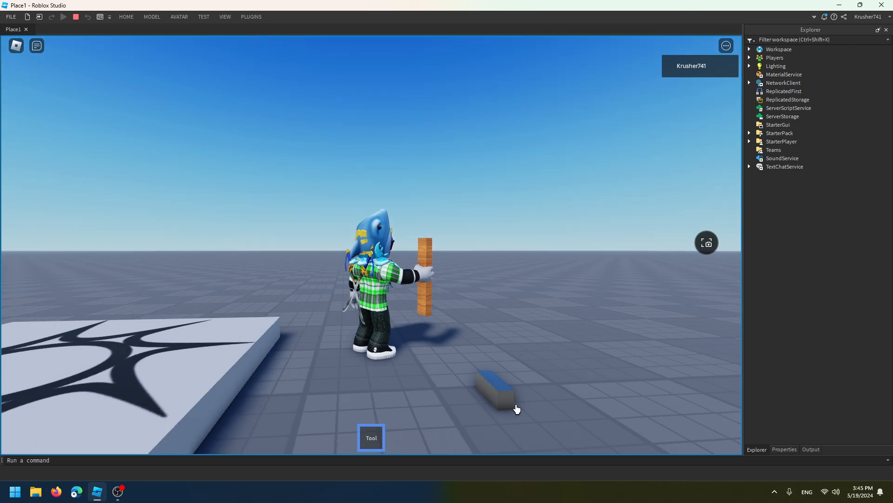
pyautogui.click(556, 402)
pyautogui.press('1')
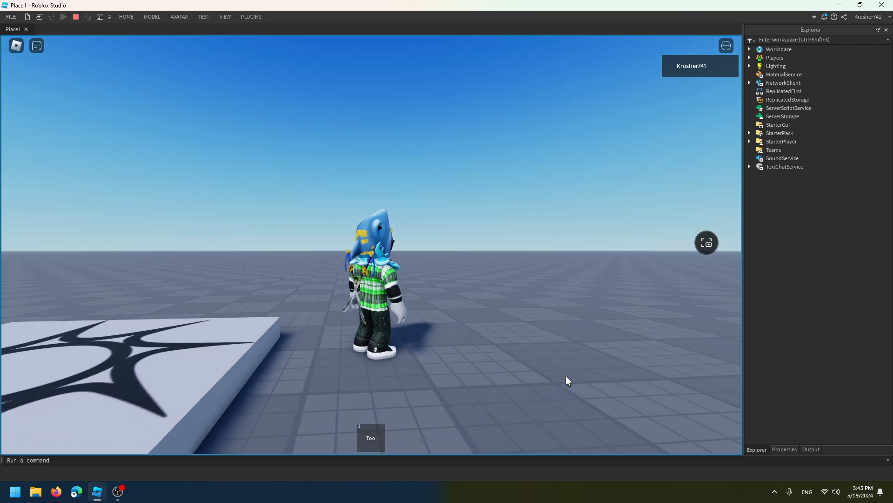
pyautogui.click(76, 16)
# Expand the Tool in StarterPack and insert a WeldConstraint into it
pyautogui.click(781, 166)
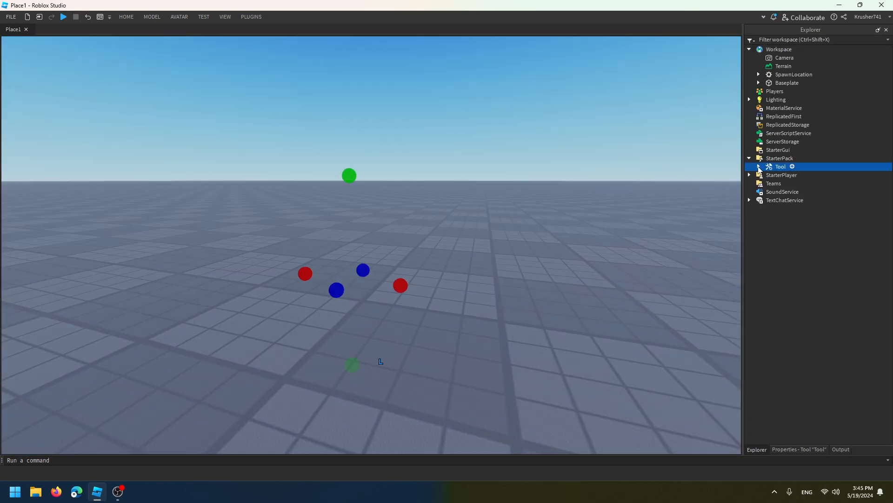
pyautogui.click(787, 175)
pyautogui.click(782, 182)
pyautogui.click(780, 177)
pyautogui.click(782, 183)
pyautogui.click(786, 176)
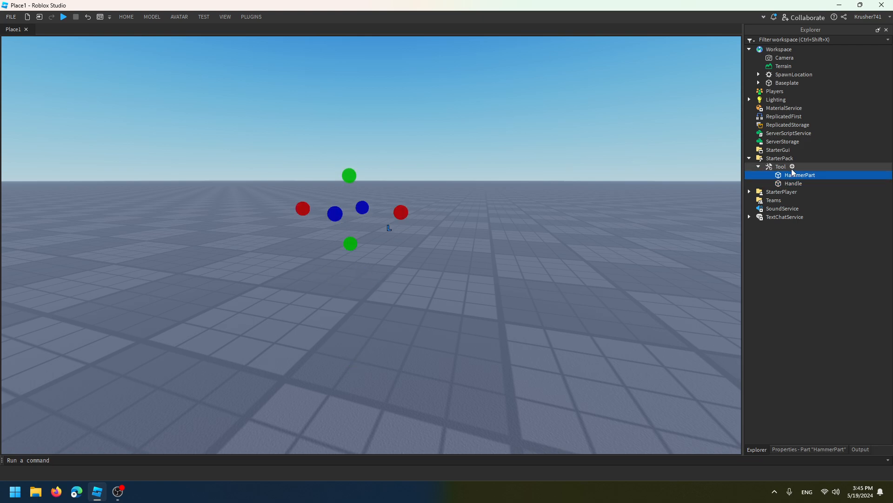
pyautogui.click(792, 166)
pyautogui.write('wel')
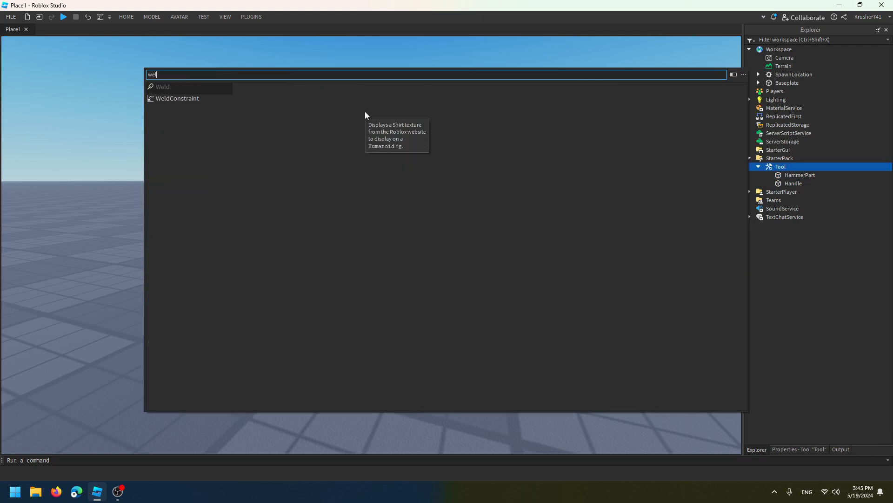
pyautogui.click(180, 98)
# Set Part0 of the WeldConstraint to the Handle part
pyautogui.click(777, 176)
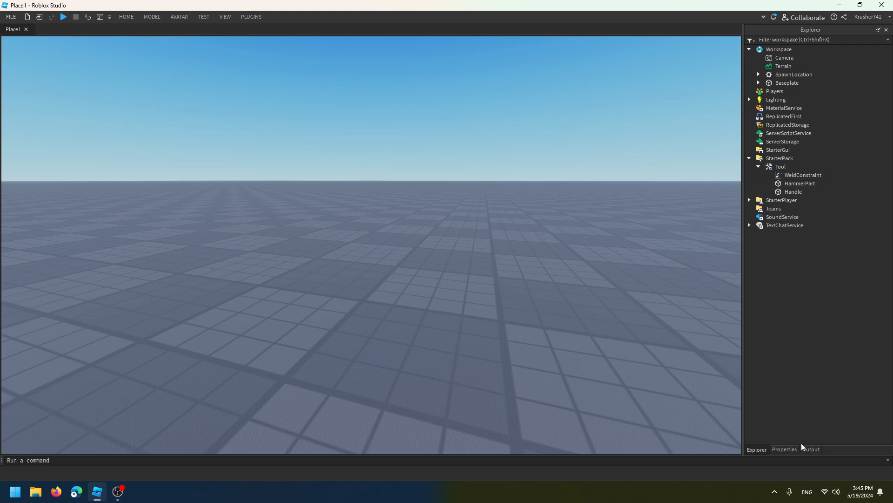
pyautogui.click(817, 449)
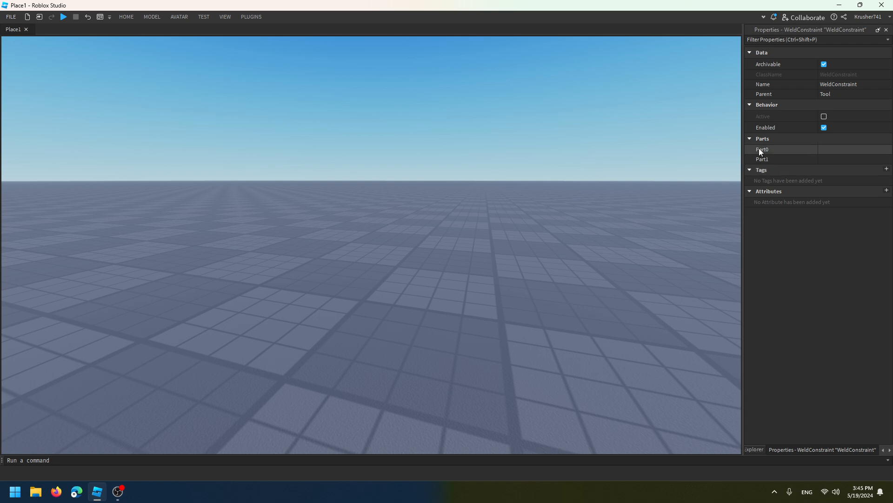
pyautogui.click(825, 150)
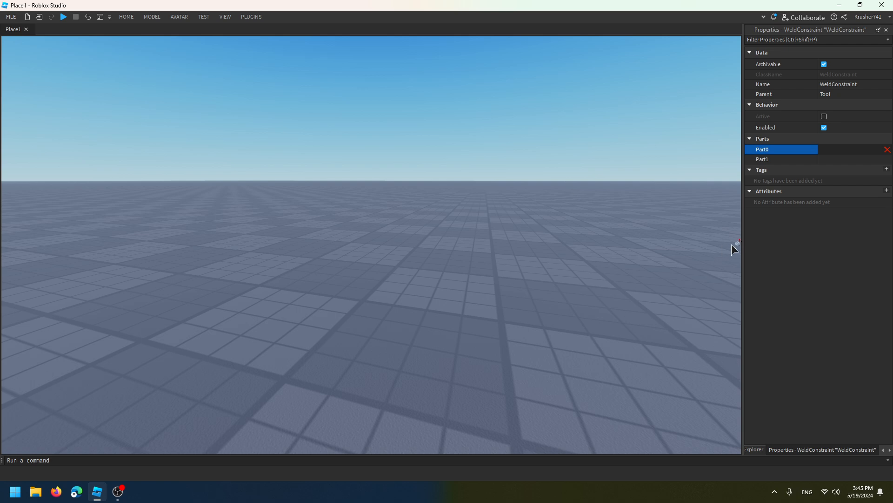
pyautogui.click(760, 449)
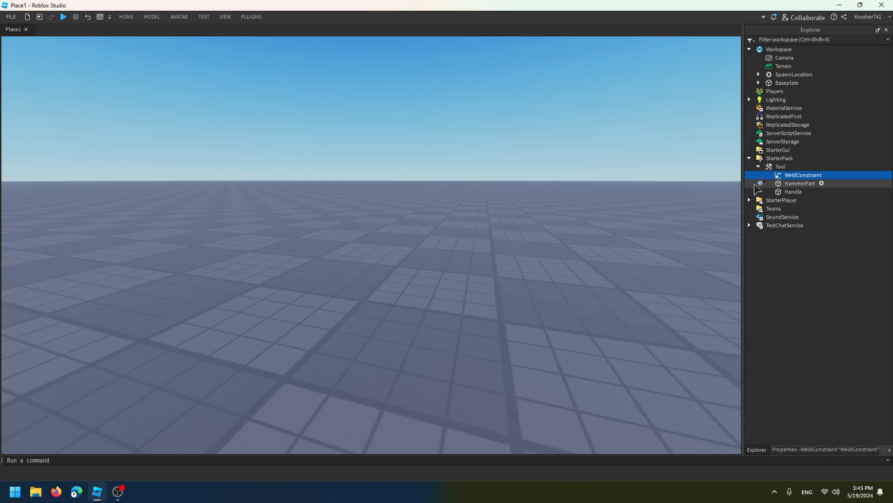
pyautogui.click(793, 192)
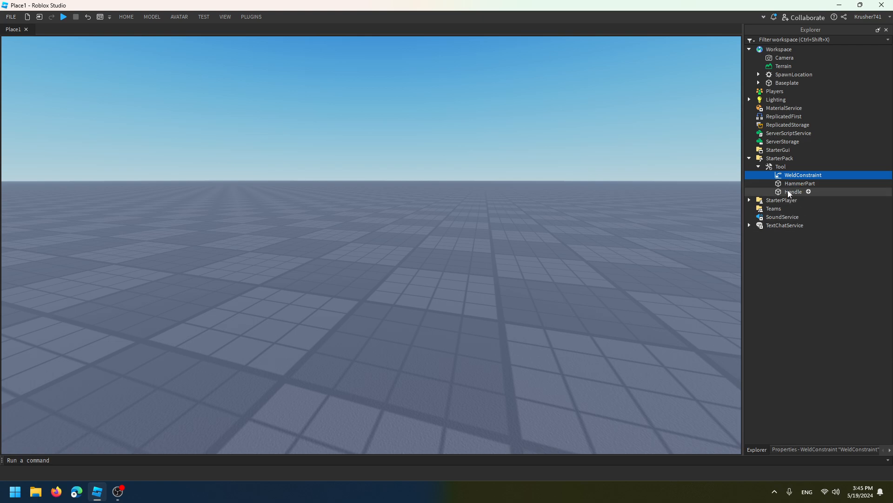
pyautogui.click(824, 450)
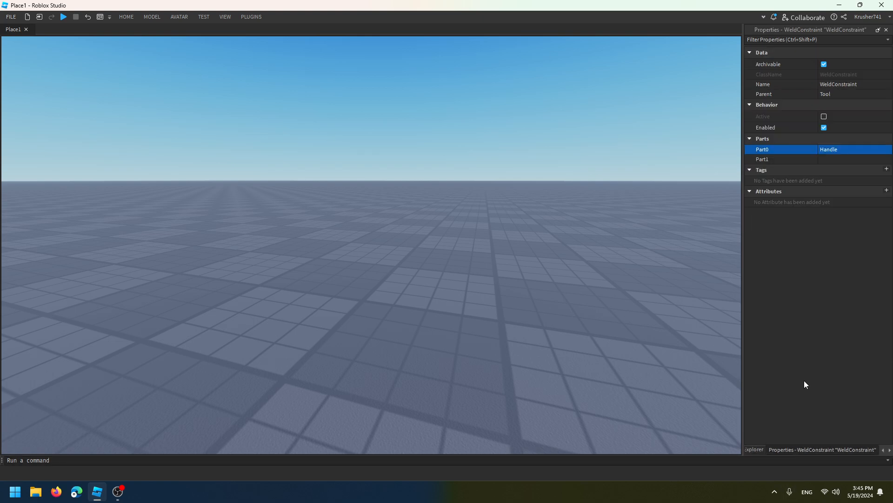
# Set Part1 of the WeldConstraint to HammerPart
pyautogui.click(826, 159)
pyautogui.click(758, 450)
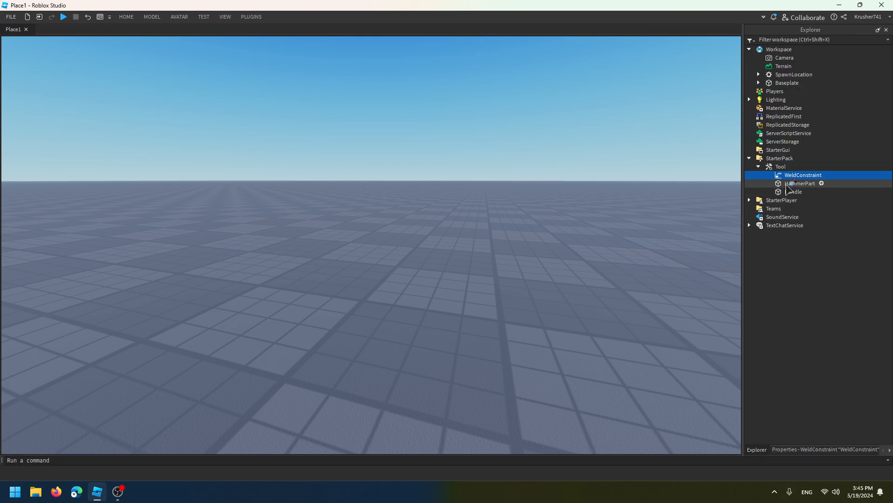
pyautogui.moveTo(427, 199); pyautogui.dragTo(443, 198, button='right')
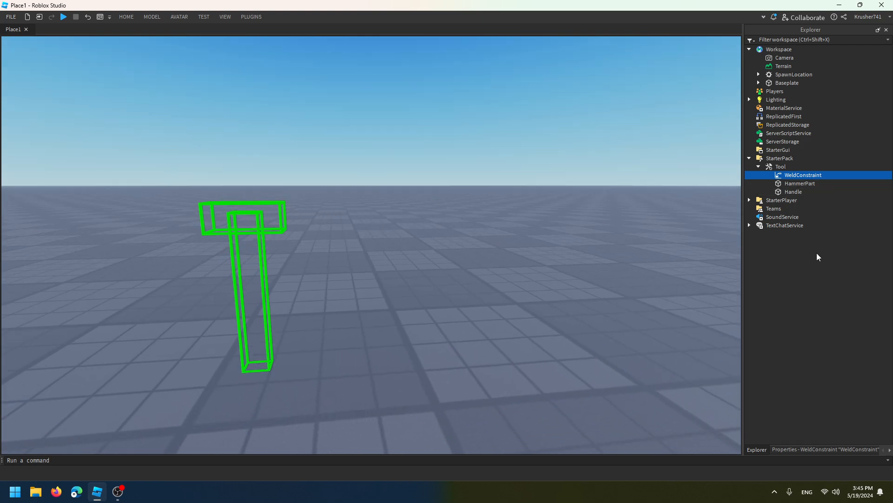
# Place the Tool in Workspace, select its WeldConstraint to inspect the link between Handle and HammerPart, and return the Tool to StarterPack
pyautogui.click(758, 167)
pyautogui.moveTo(771, 166); pyautogui.dragTo(779, 49)
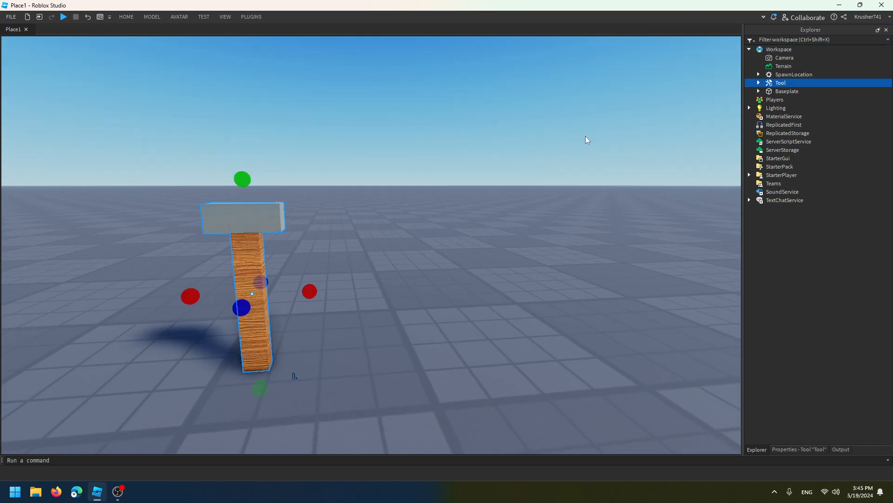
pyautogui.moveTo(606, 128); pyautogui.dragTo(595, 127, button='right')
pyautogui.click(759, 82)
pyautogui.click(803, 91)
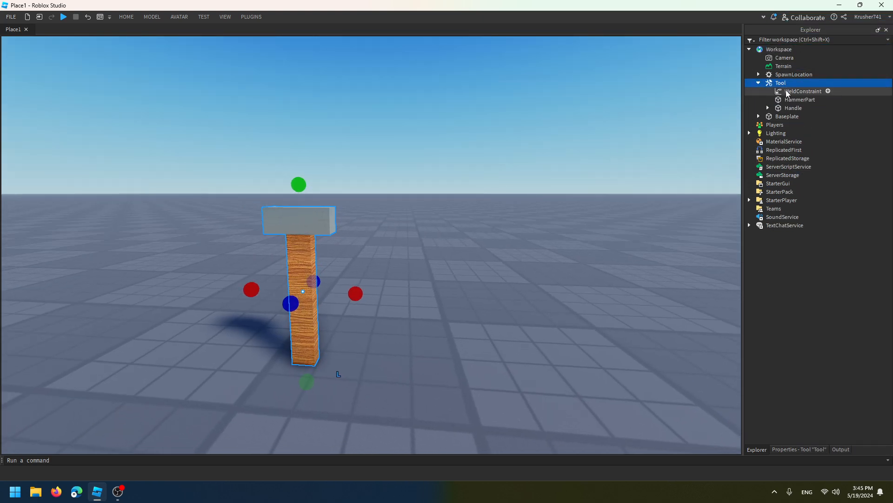
pyautogui.scroll(3, 550, 180)
pyautogui.moveTo(451, 199); pyautogui.dragTo(447, 203, button='right')
pyautogui.press('a')
pyautogui.press('w')
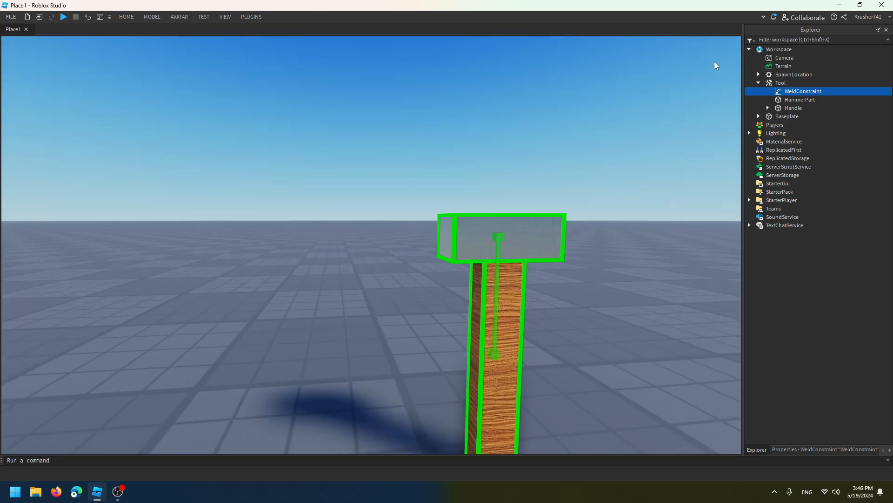
pyautogui.click(759, 82)
pyautogui.moveTo(781, 82); pyautogui.dragTo(797, 167)
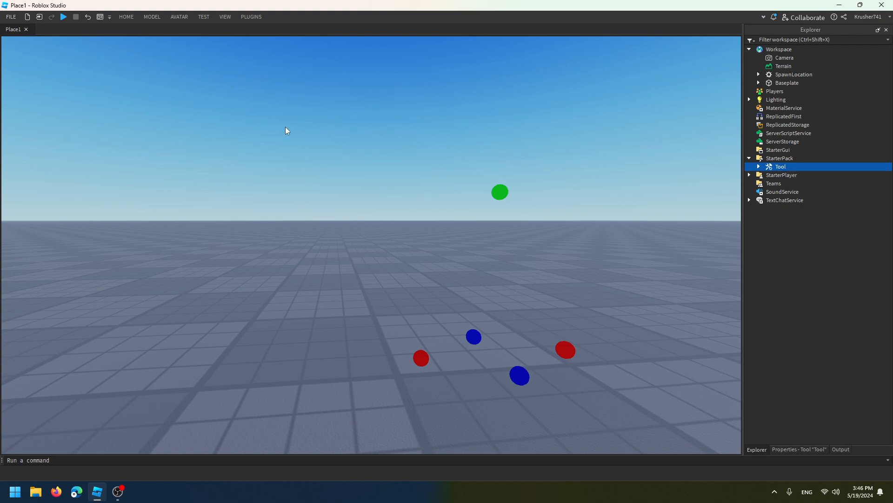
# Playtest the place, equip the Tool from inventory slot 1, inspect the held hammer from several angles and unequip it
pyautogui.click(64, 17)
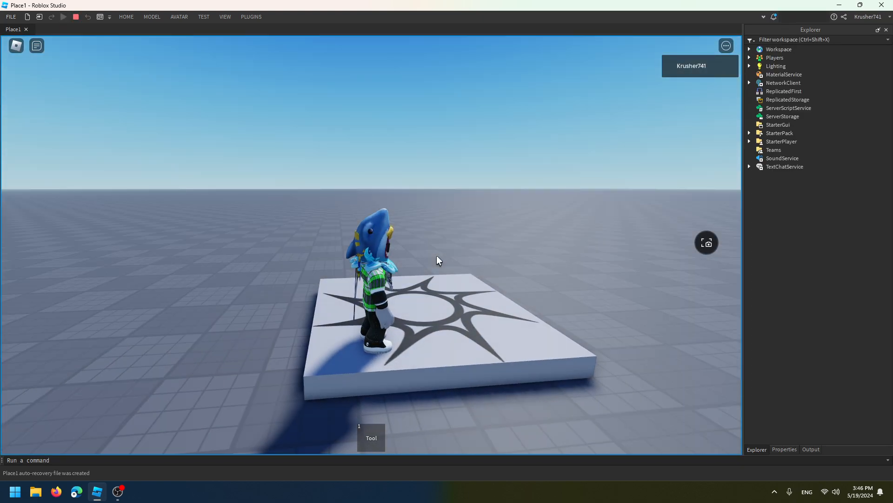
pyautogui.moveTo(436, 255); pyautogui.dragTo(423, 248, button='right')
pyautogui.press('1')
pyautogui.moveTo(489, 277); pyautogui.dragTo(426, 270, button='right')
pyautogui.moveTo(451, 345); pyautogui.dragTo(461, 320, button='right')
pyautogui.moveTo(391, 324); pyautogui.dragTo(358, 279, button='right')
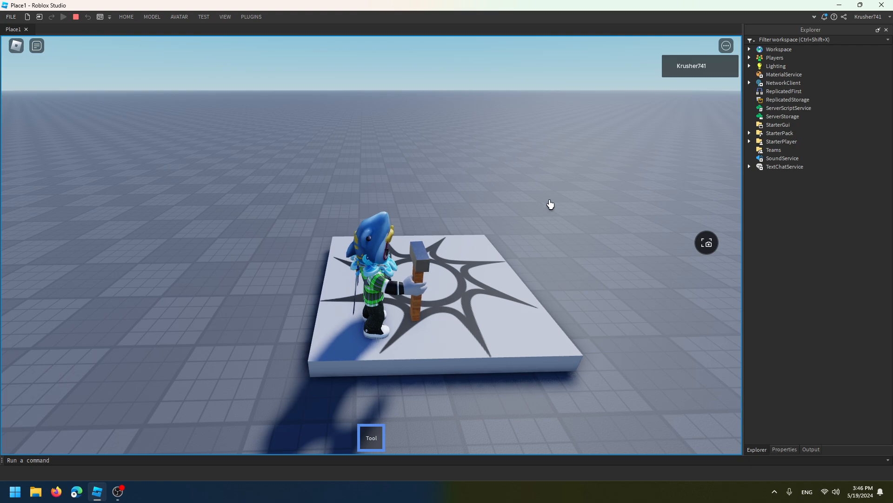
pyautogui.press('1')
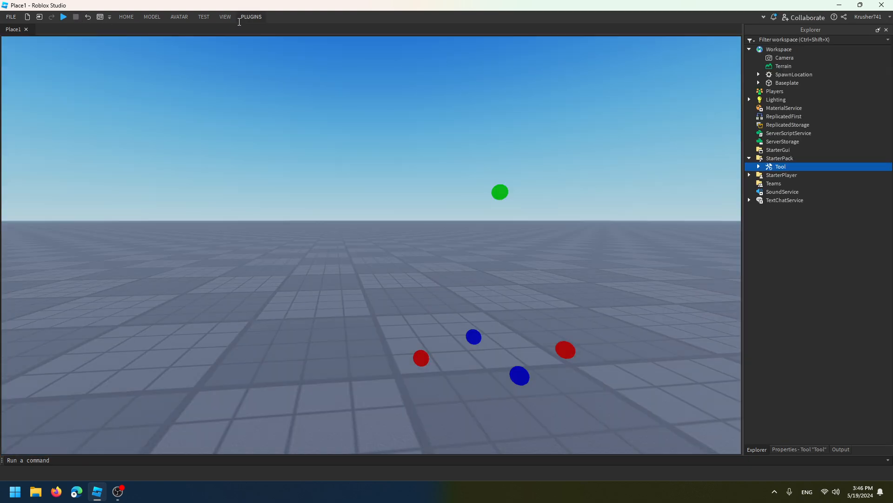
# End the playtest and open the Tool Grip Editor for the Tool, viewing the dummy that holds the hammer
pyautogui.click(245, 18)
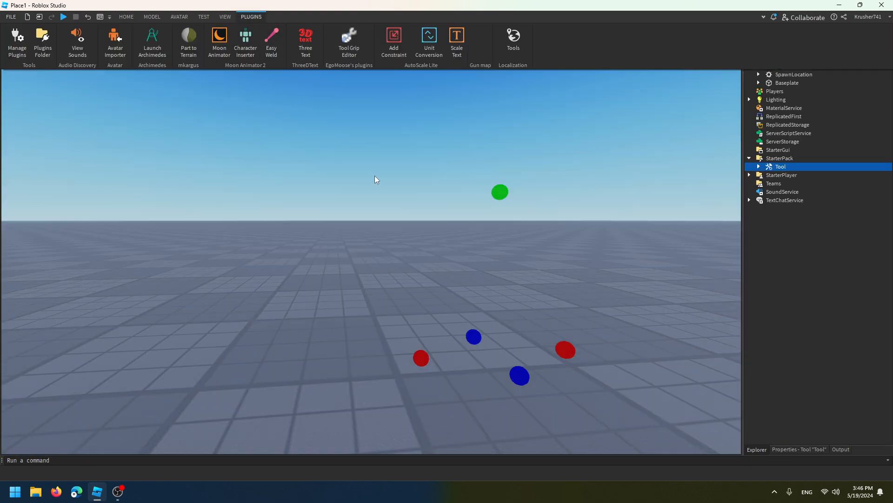
pyautogui.click(349, 41)
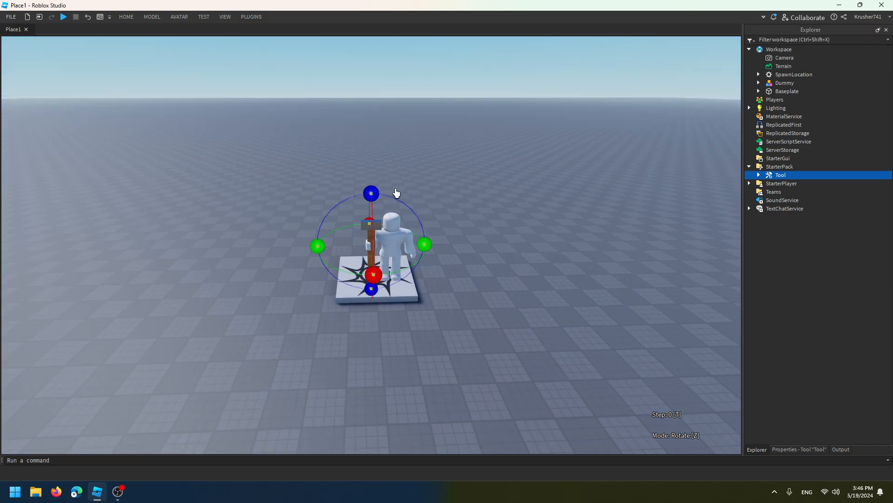
pyautogui.moveTo(455, 233); pyautogui.dragTo(407, 227, button='right')
pyautogui.scroll(5, 454, 233)
pyautogui.scroll(-5, 454, 234)
pyautogui.press('a')
pyautogui.press('w')
pyautogui.press('s')
pyautogui.press('a')
pyautogui.press('w')
pyautogui.press('e')
pyautogui.press('a')
pyautogui.press('w')
# Look at the grip editor's Rotate mode handles and return to Movement mode
pyautogui.moveTo(204, 190); pyautogui.dragTo(371, 228)
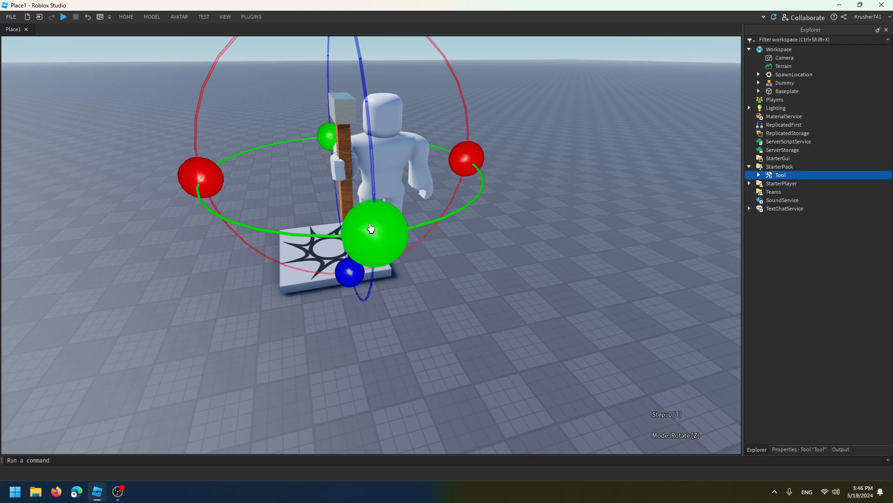
pyautogui.press('a')
pyautogui.moveTo(286, 228); pyautogui.dragTo(285, 227, button='right')
pyautogui.press('z')
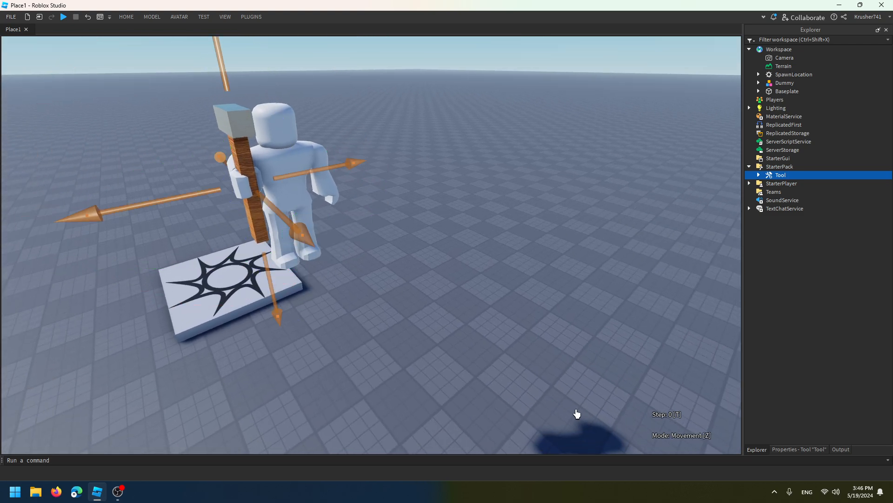
# With a movement step of 0.2, raise the hammer in the dummy's hand and shift it slightly forward
pyautogui.moveTo(273, 282); pyautogui.dragTo(328, 267)
pyautogui.moveTo(328, 268); pyautogui.dragTo(329, 265, button='right')
pyautogui.scroll(-3, 441, 186)
pyautogui.moveTo(441, 186)
pyautogui.mouseDown(button='right')
pyautogui.moveTo(425, 175)
pyautogui.moveTo(431, 189)
pyautogui.mouseUp(button='right')
pyautogui.scroll(1, 396, 176)
pyautogui.scroll(2, 431, 189)
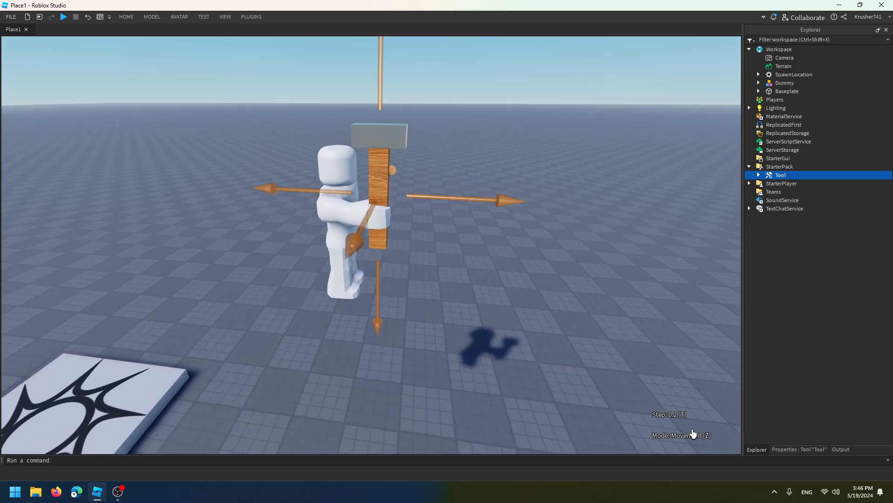
pyautogui.moveTo(441, 202); pyautogui.dragTo(501, 205)
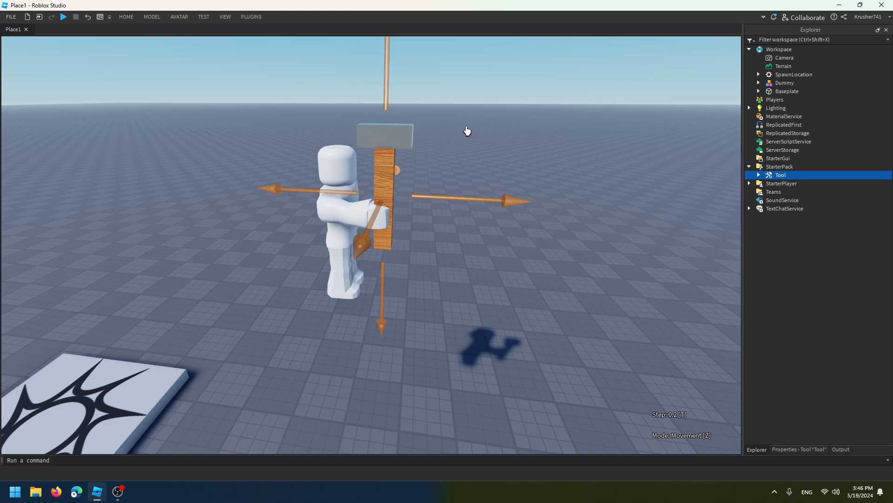
# Check the adjusted grip from the dummy's front, close the Tool Grip Editor and deselect the Tool
pyautogui.moveTo(452, 135); pyautogui.dragTo(511, 144, button='right')
pyautogui.moveTo(625, 157); pyautogui.dragTo(607, 160, button='right')
pyautogui.press('d')
pyautogui.press('s')
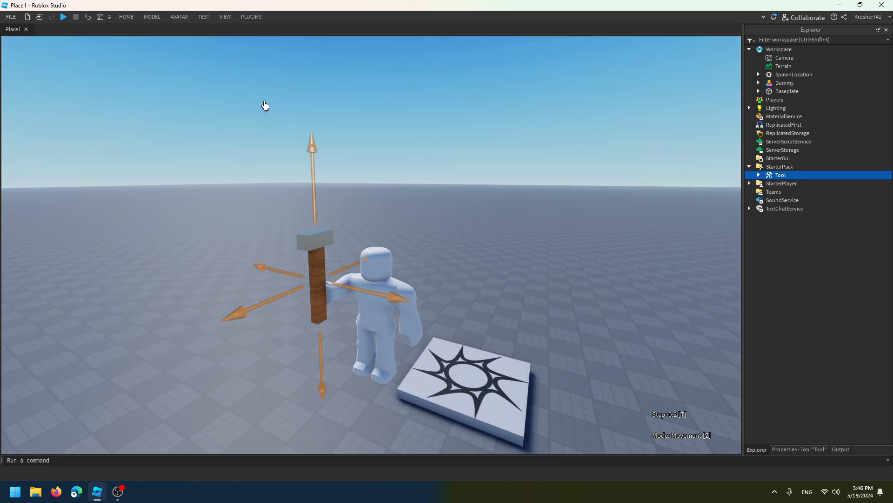
pyautogui.click(248, 17)
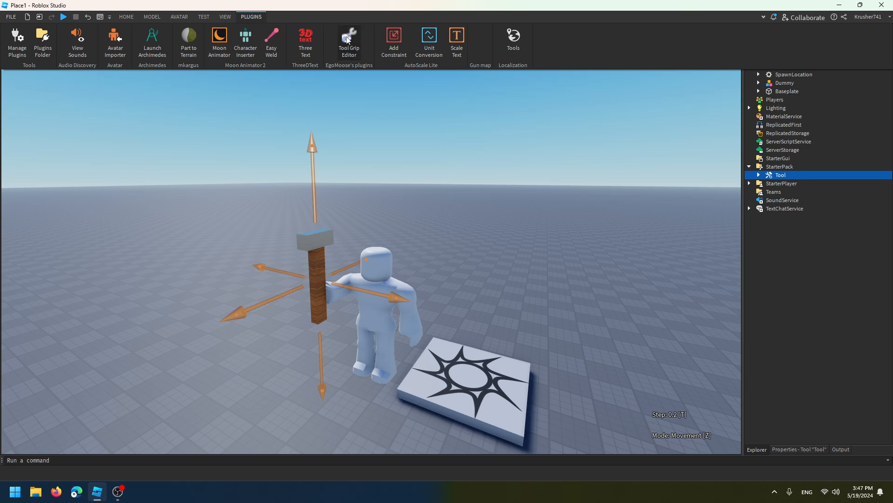
pyautogui.click(348, 41)
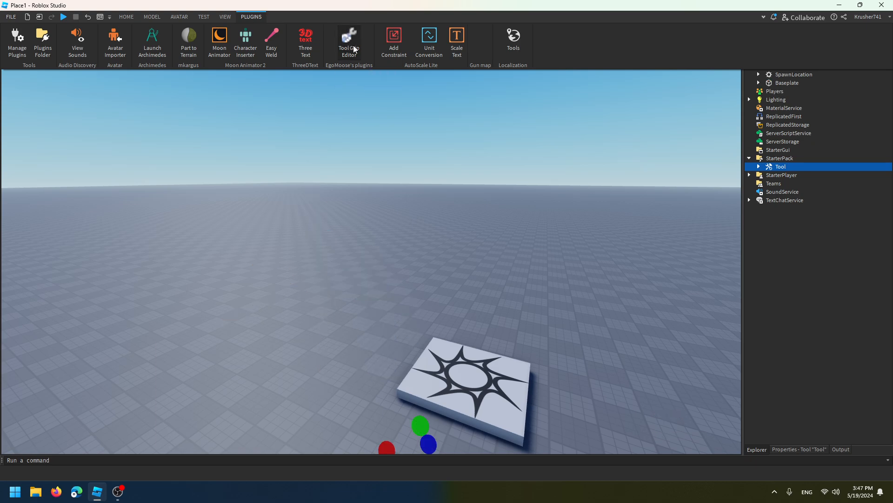
pyautogui.click(507, 146)
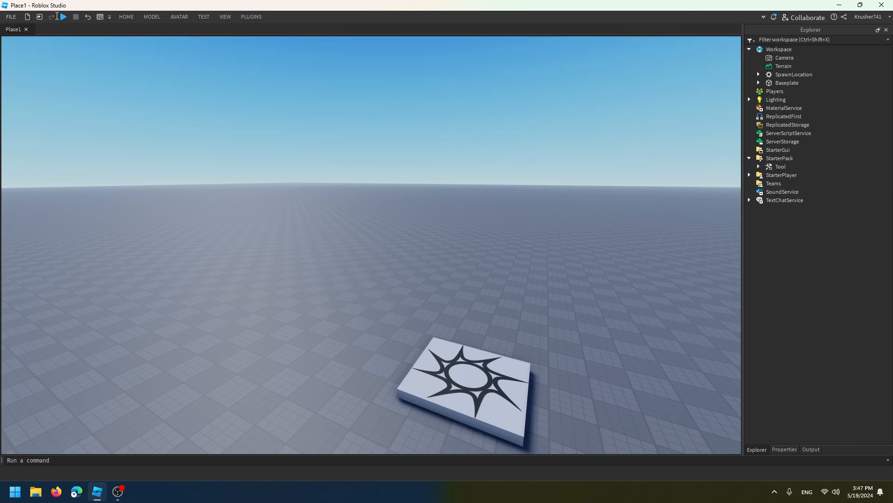
# Playtest again, equip the Tool from slot 1, walk around to check the new grip, unequip it and stop the playtest
pyautogui.click(62, 16)
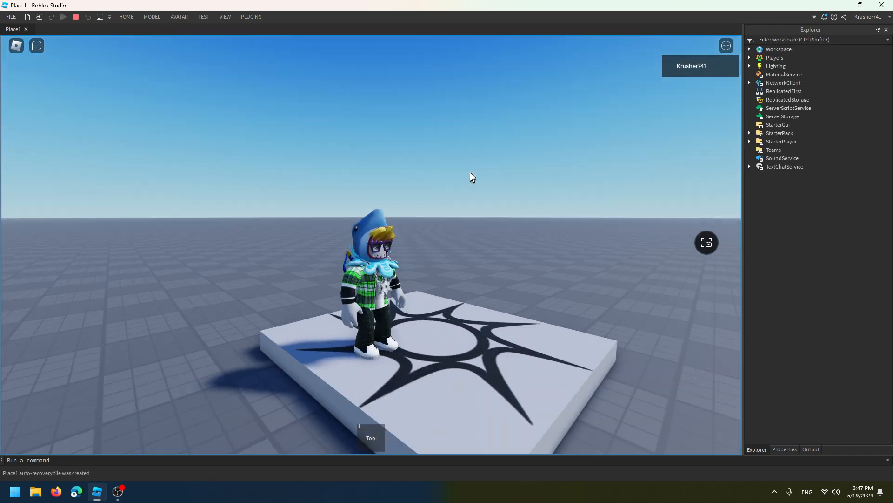
pyautogui.press('1')
pyautogui.moveTo(471, 178); pyautogui.dragTo(471, 178, button='right')
pyautogui.press('w')
pyautogui.press('s')
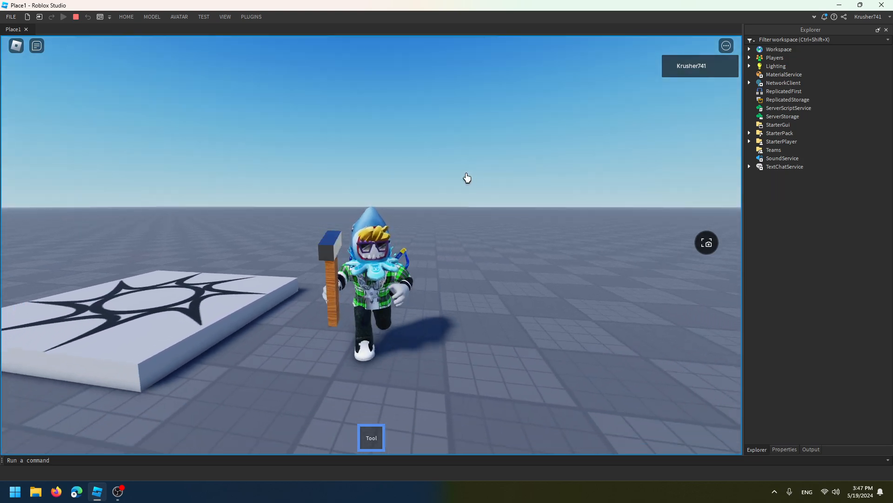
pyautogui.press('a')
pyautogui.moveTo(394, 154); pyautogui.dragTo(329, 128, button='right')
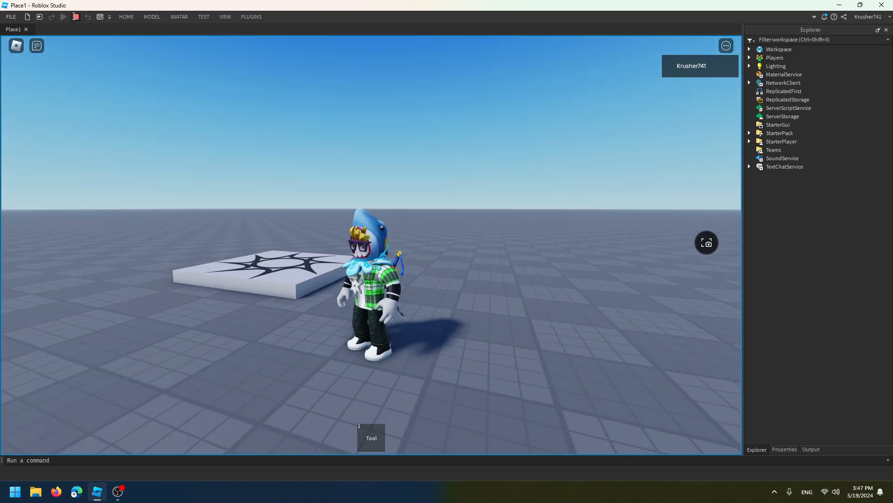
pyautogui.hotkey('shift', 'F5')
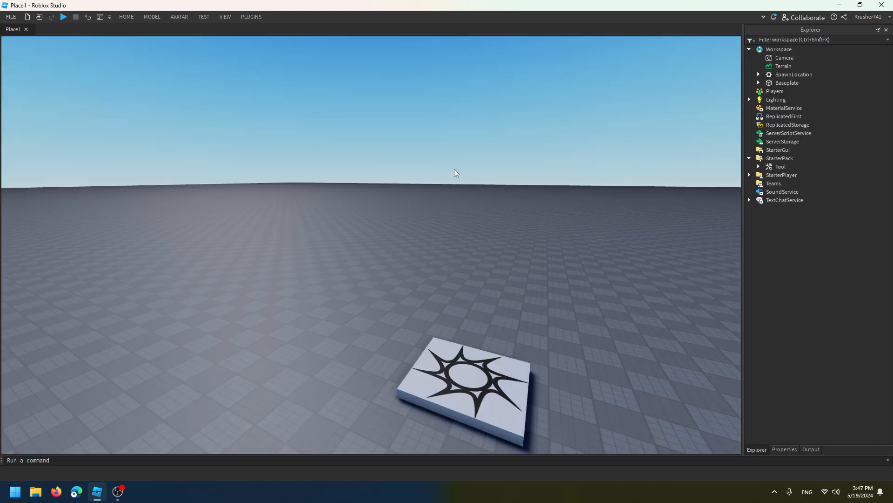
pyautogui.moveTo(446, 163); pyautogui.dragTo(446, 162, button='right')
pyautogui.press('s')
pyautogui.press('d')
pyautogui.press('d')
pyautogui.press('s')
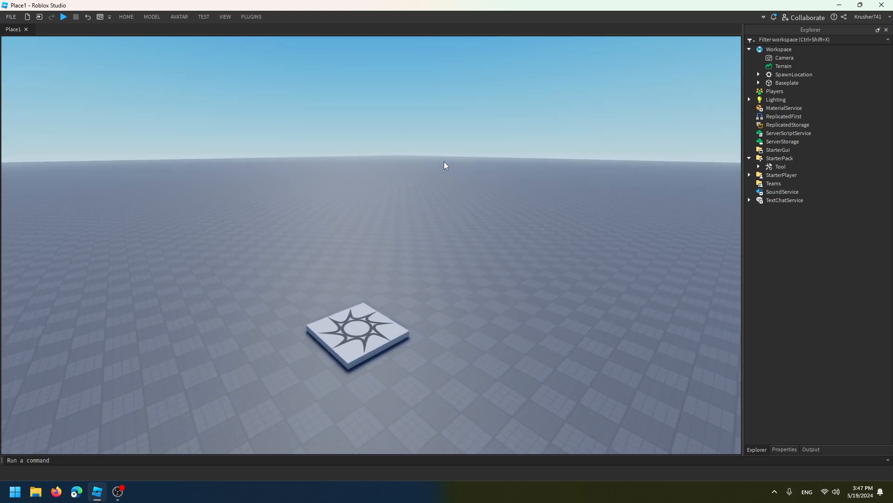
pyautogui.press('w')
pyautogui.press('w')
pyautogui.press('d')
pyautogui.press('d')
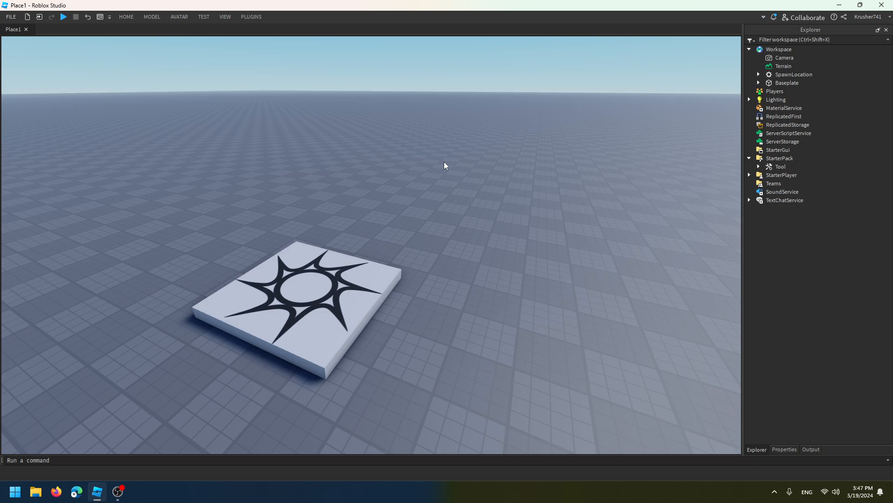
pyautogui.press('w')
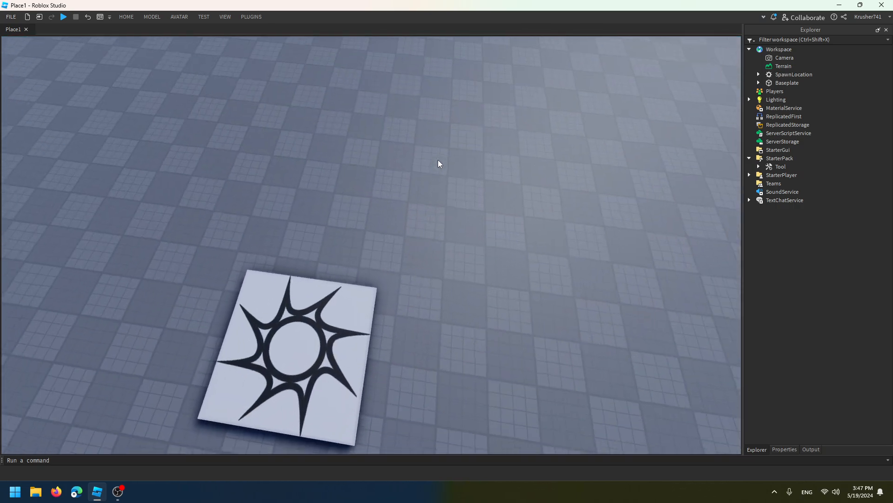
pyautogui.press('a')
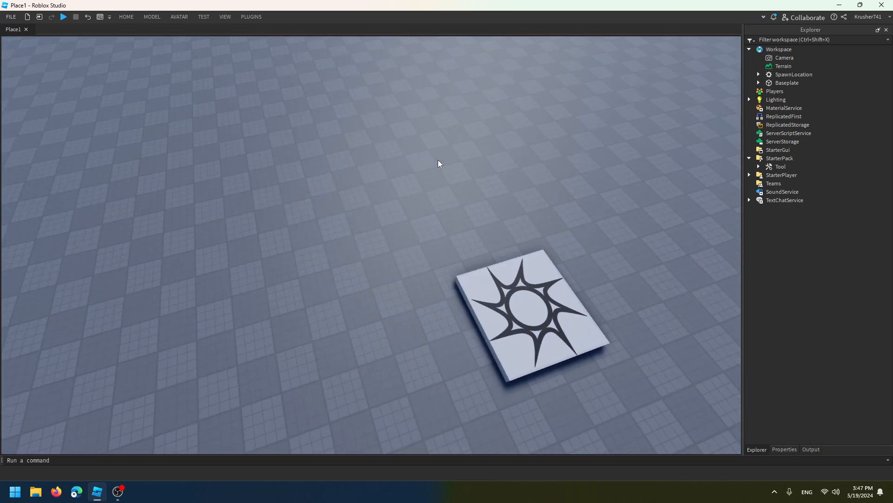
pyautogui.press('w')
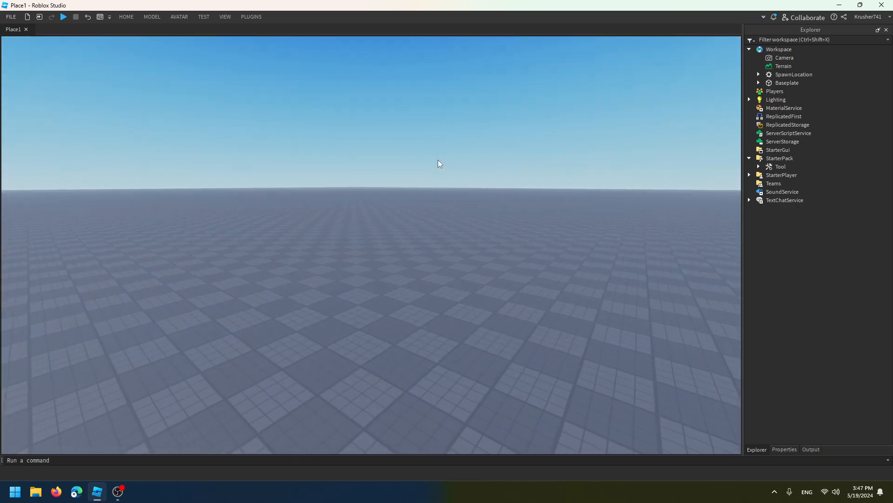